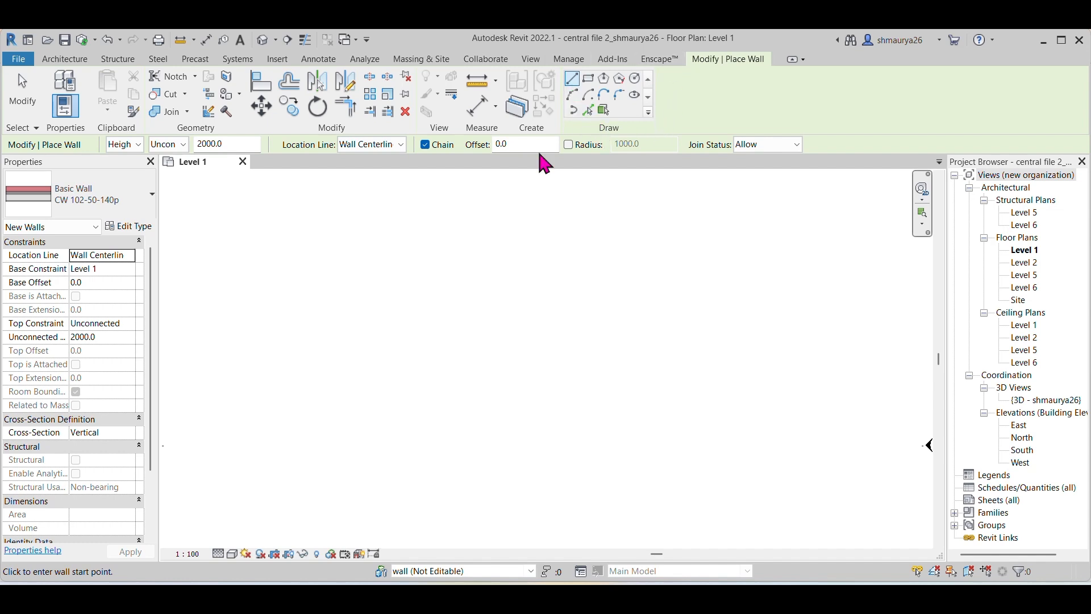
Step: Draw a chain of three straight walls forming a U-shape open on the left, with horizontal walls about 12800 mm long
click(572, 81)
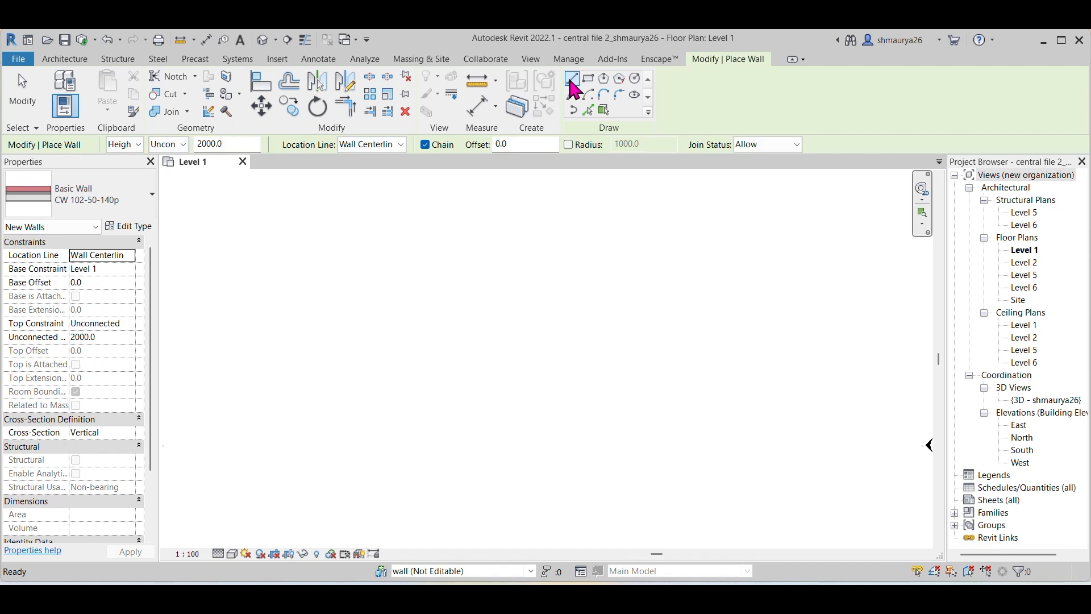
click(324, 215)
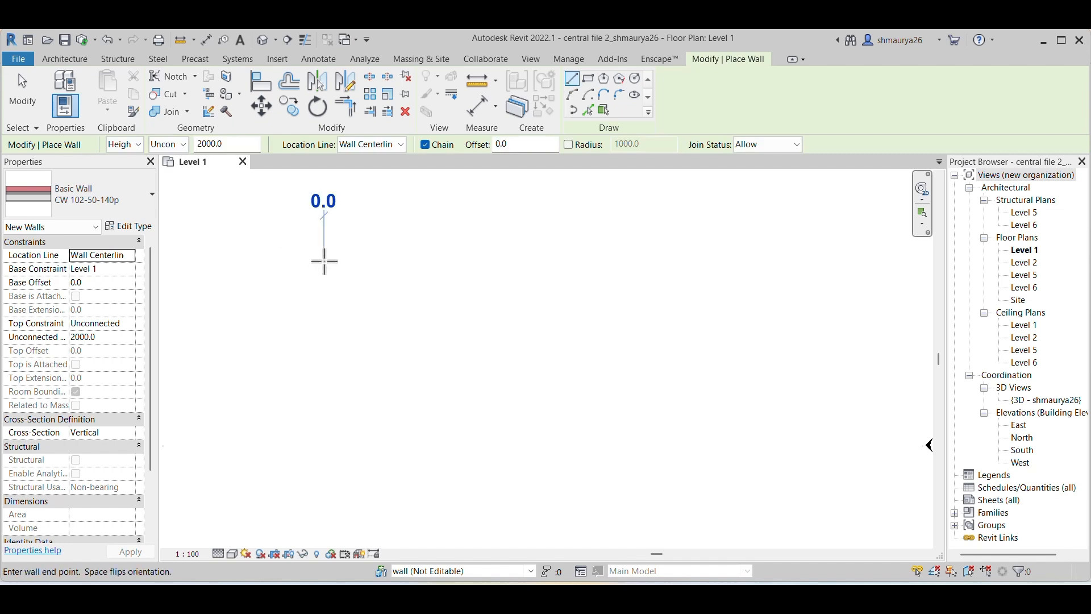
click(524, 261)
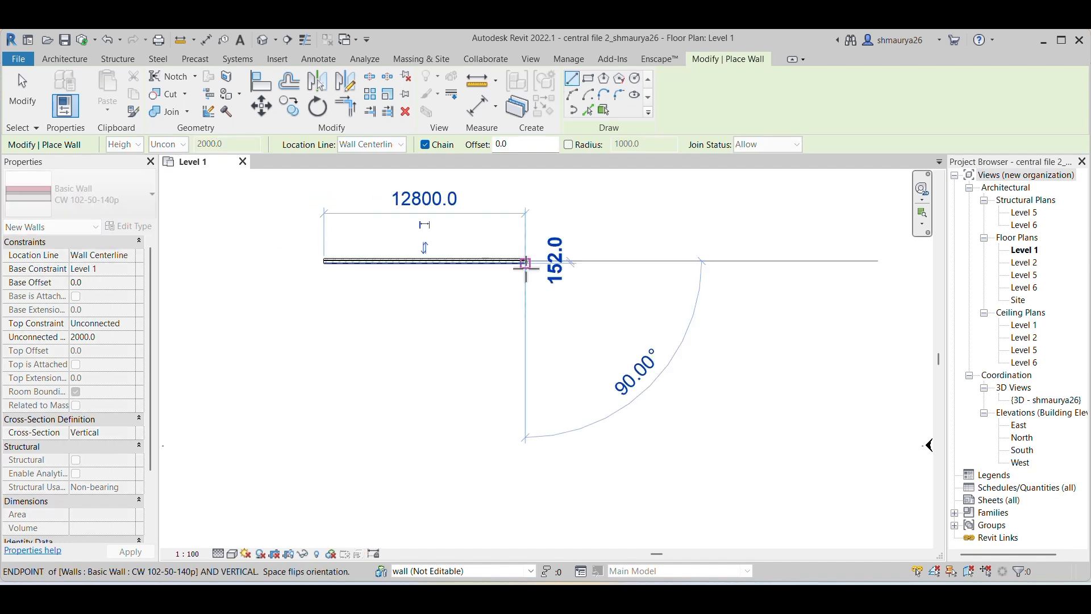
click(523, 324)
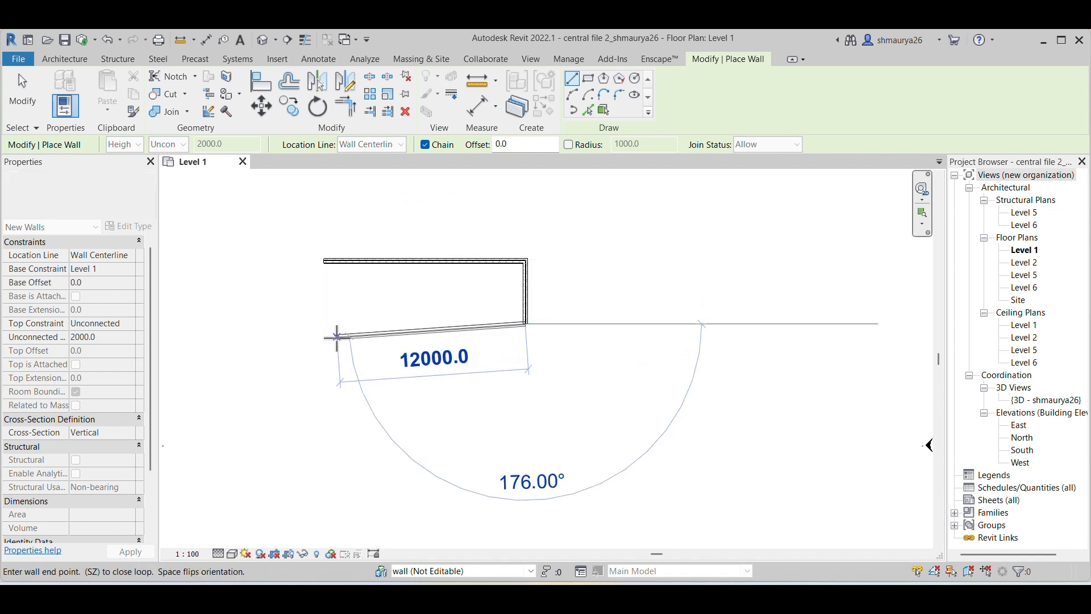
click(324, 324)
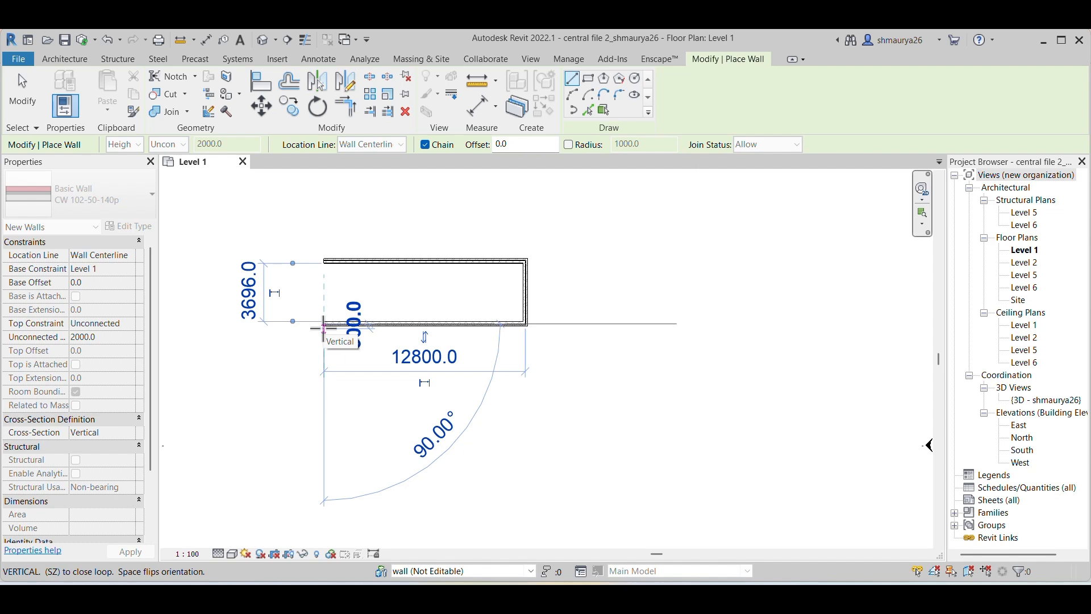
key(Escape)
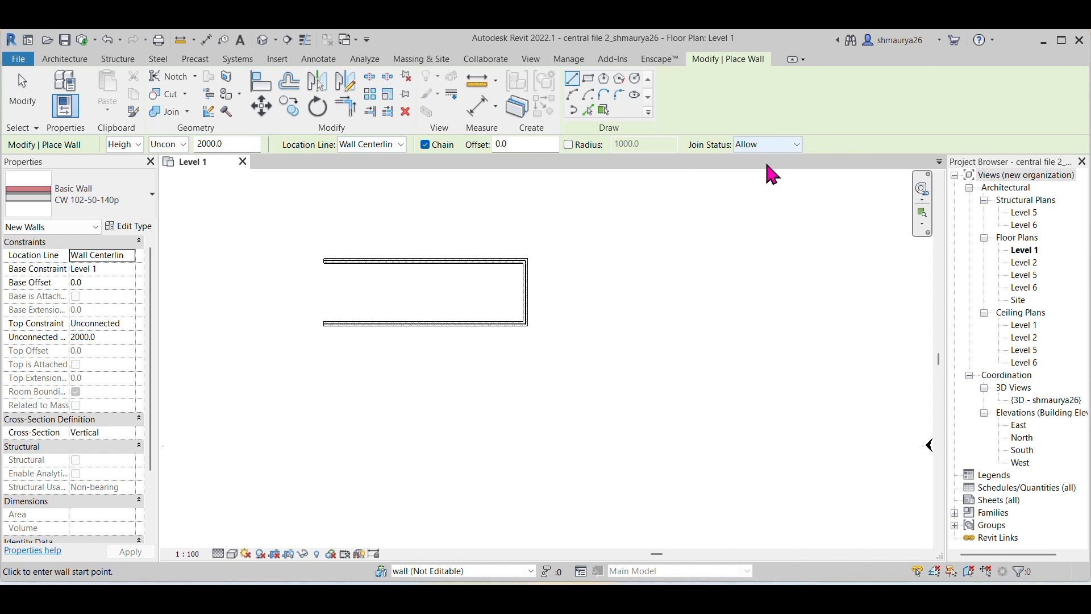
Step: Draw a rectangular wall enclosure about 14400 mm wide to the right of the three-sided wall chain
click(588, 78)
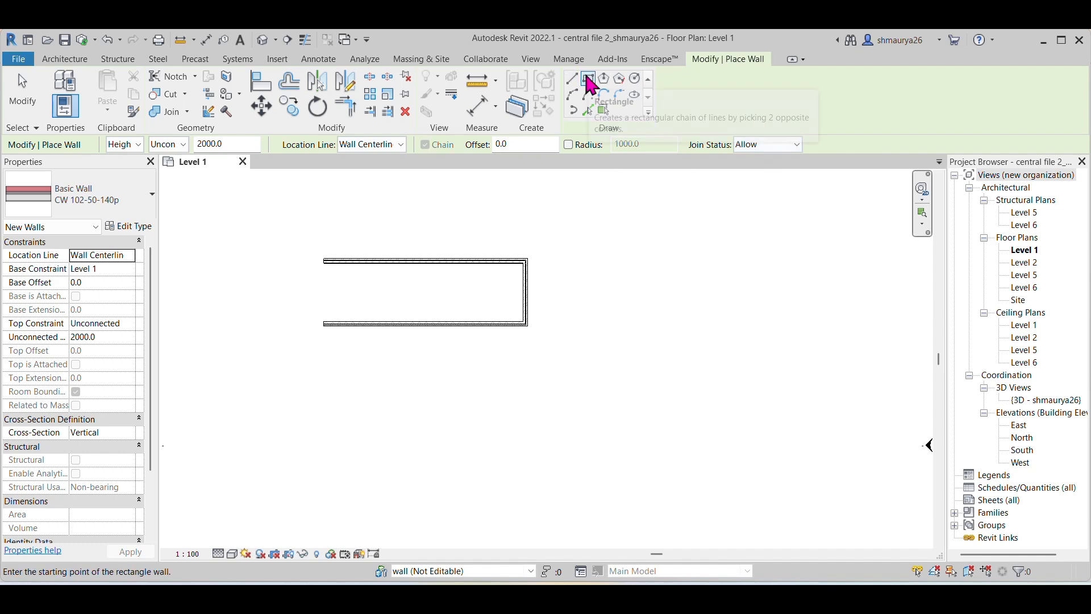
click(595, 222)
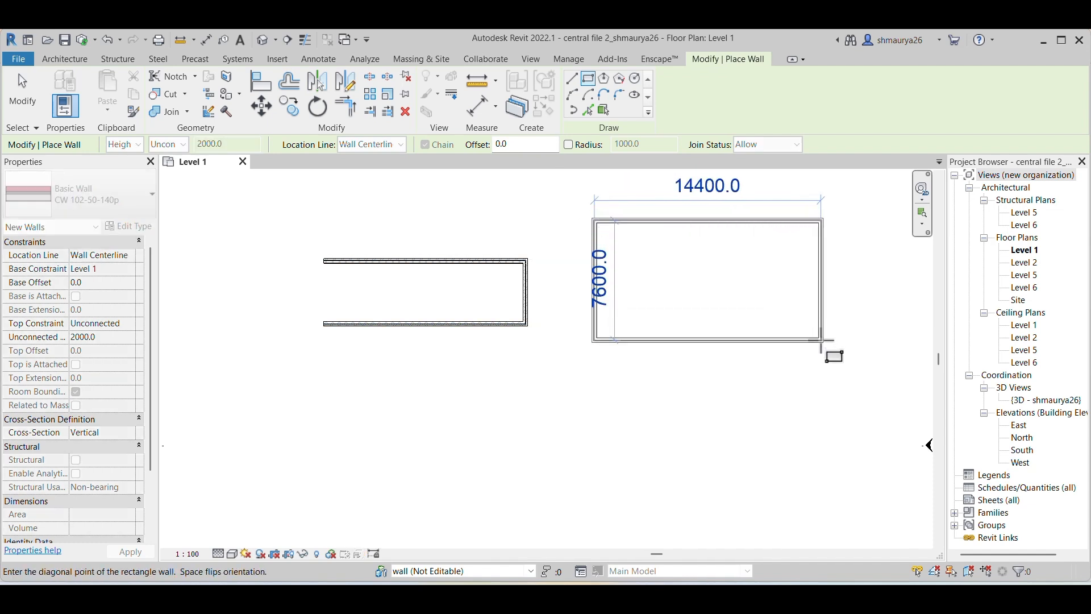
click(823, 349)
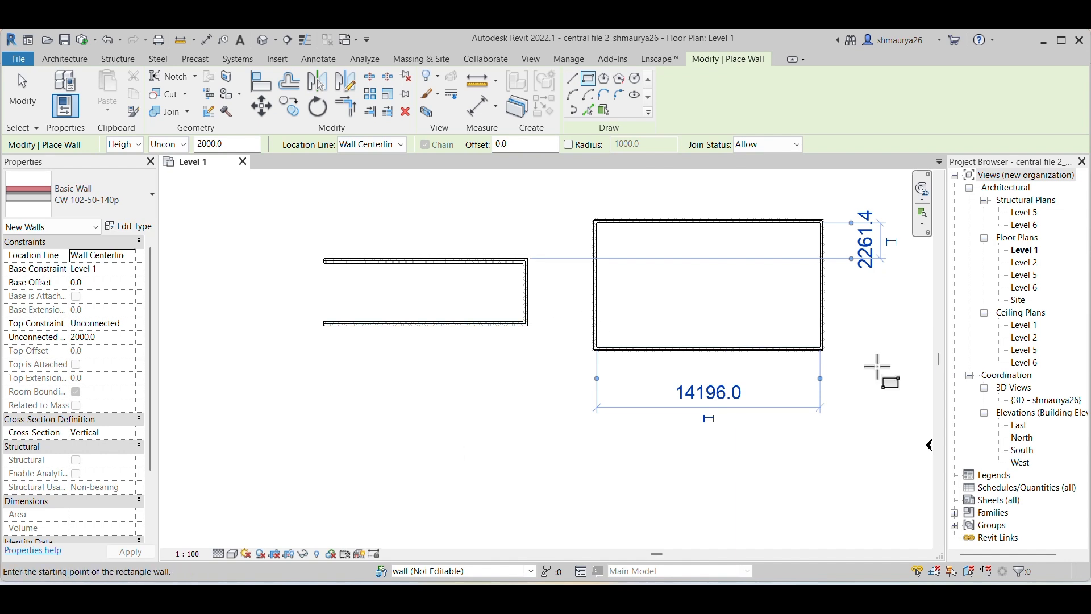
Step: Draw a five-sided inscribed polygon wall with a radius of about 6700 mm below the three-sided wall chain
drag(942, 363, 941, 401)
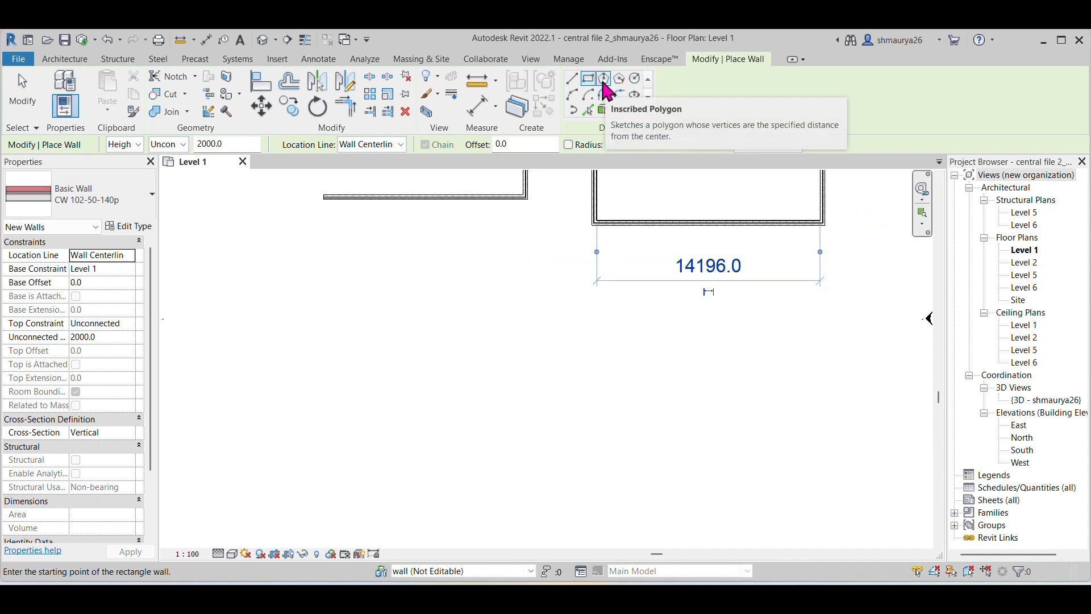
click(604, 81)
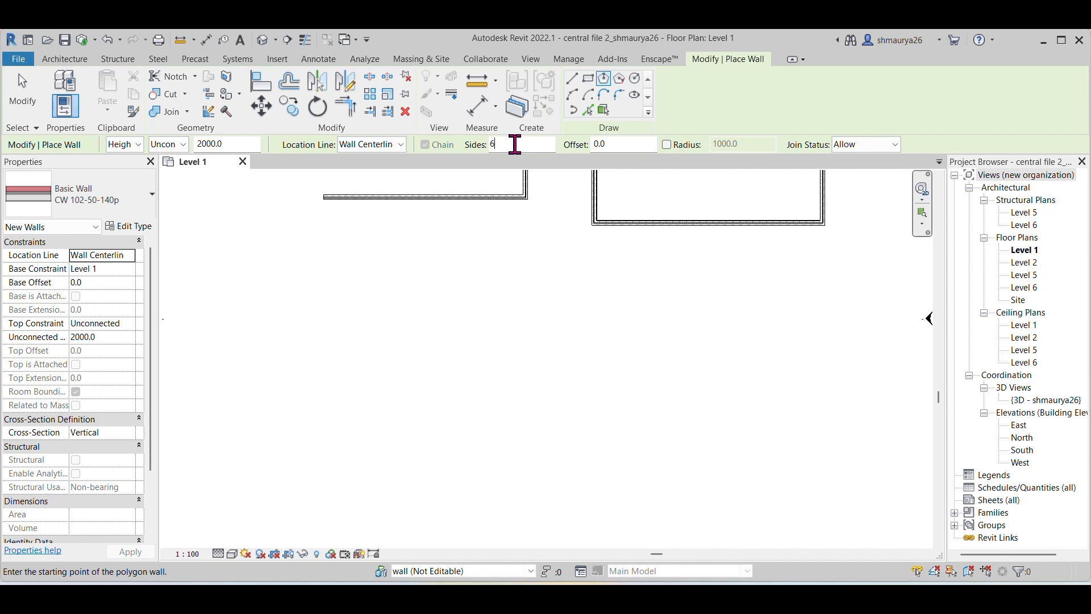
double_click(494, 145)
click(520, 145)
click(383, 300)
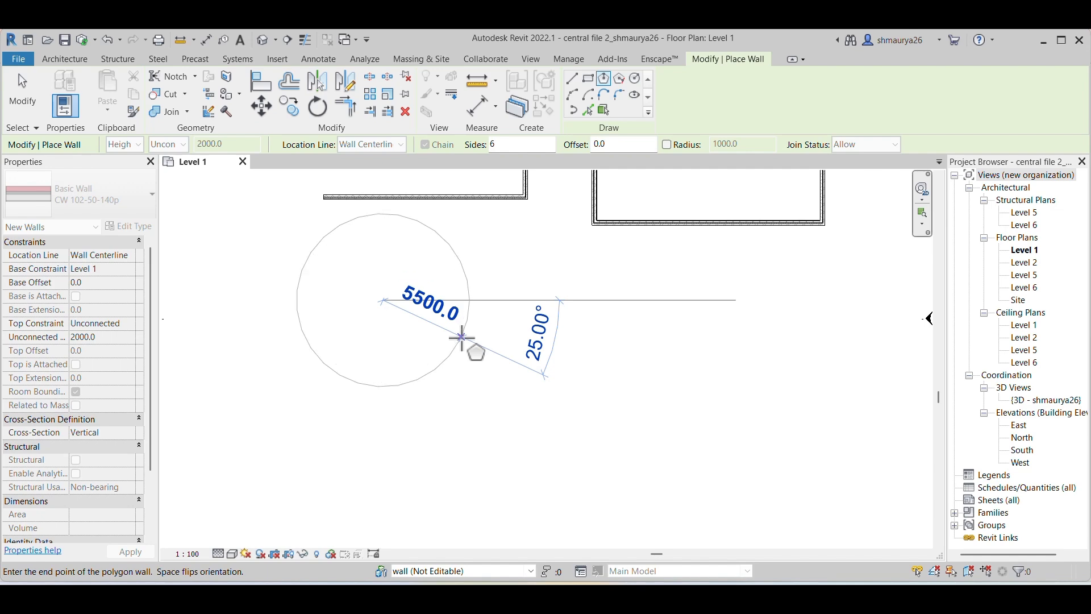
click(500, 144)
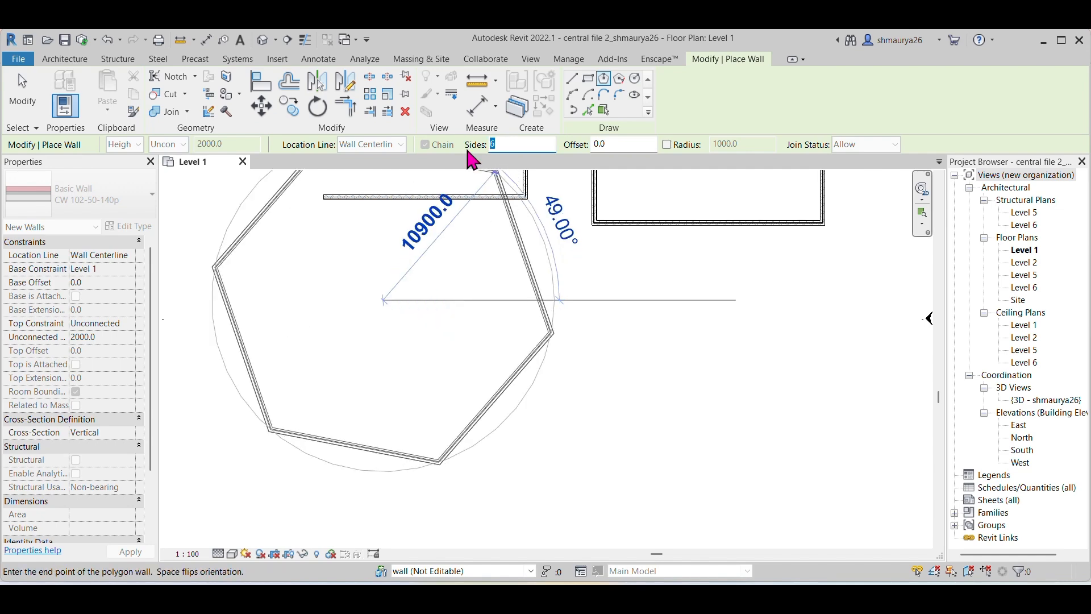
text(4)
key(BackSpace)
text(5)
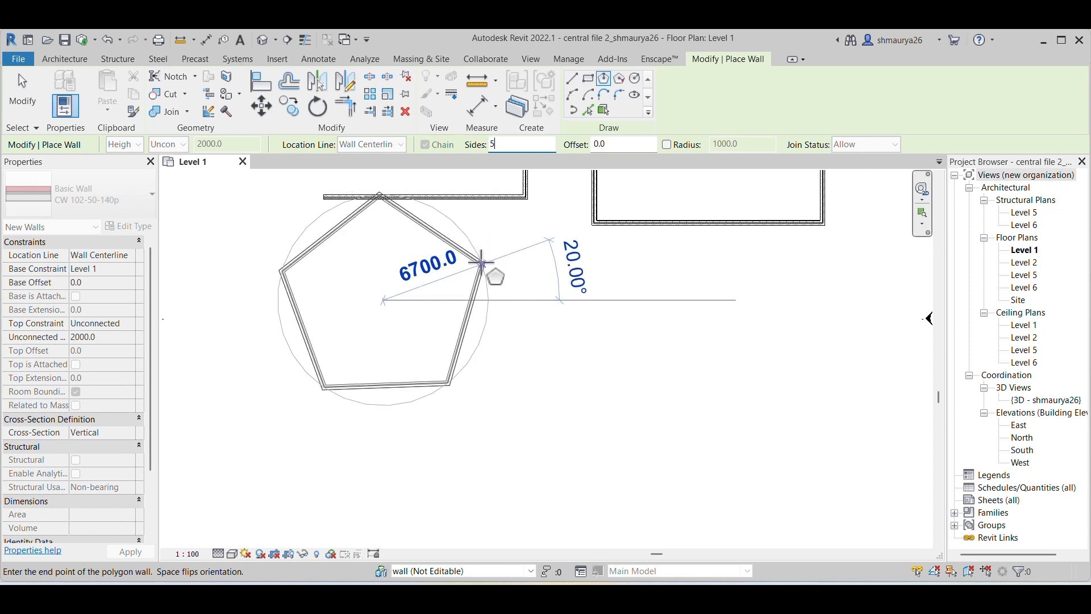
click(487, 291)
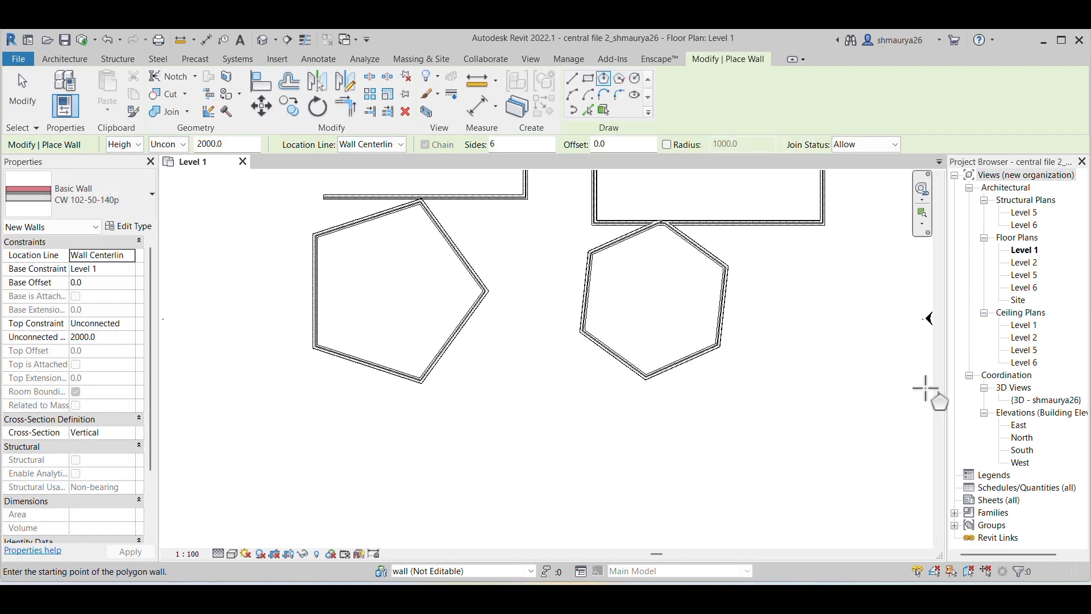
Step: Draw a six-sided circumscribed polygon wall with a 6000 mm radius below the pentagon
drag(939, 401, 939, 443)
click(621, 84)
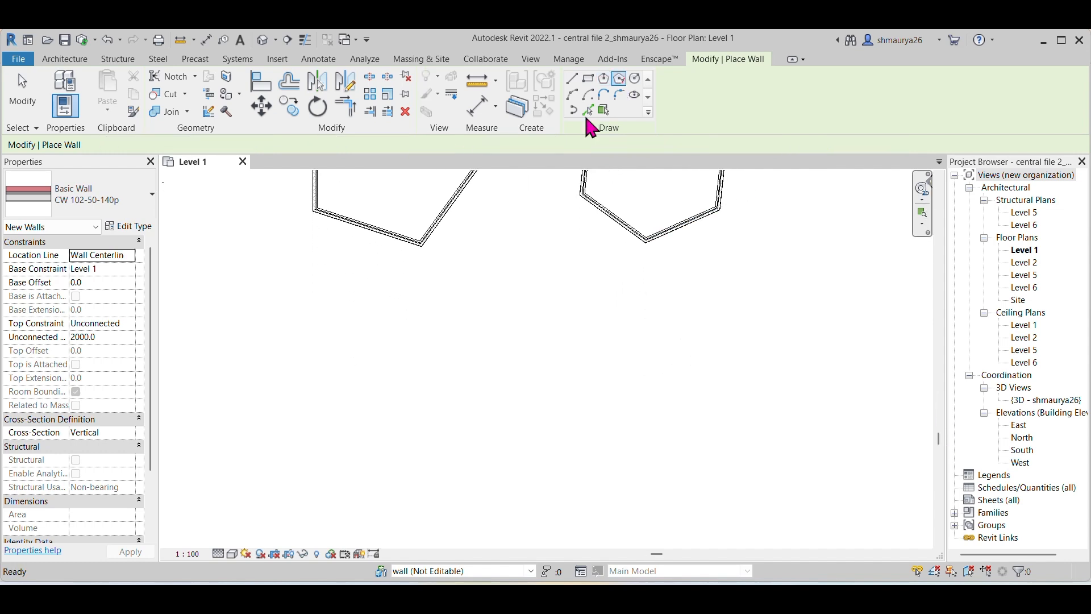
click(315, 322)
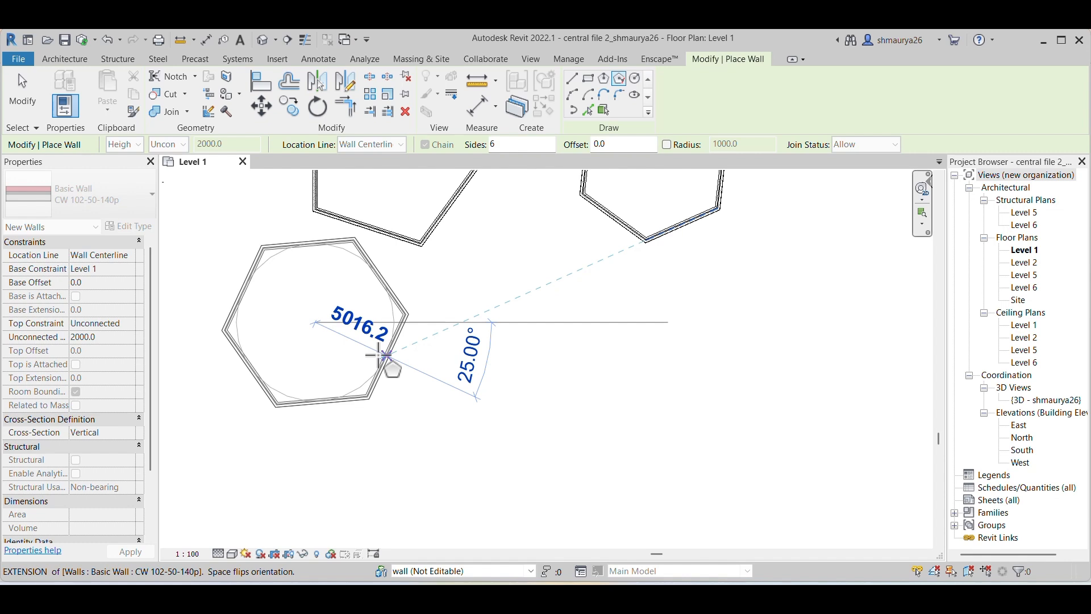
text(6000)
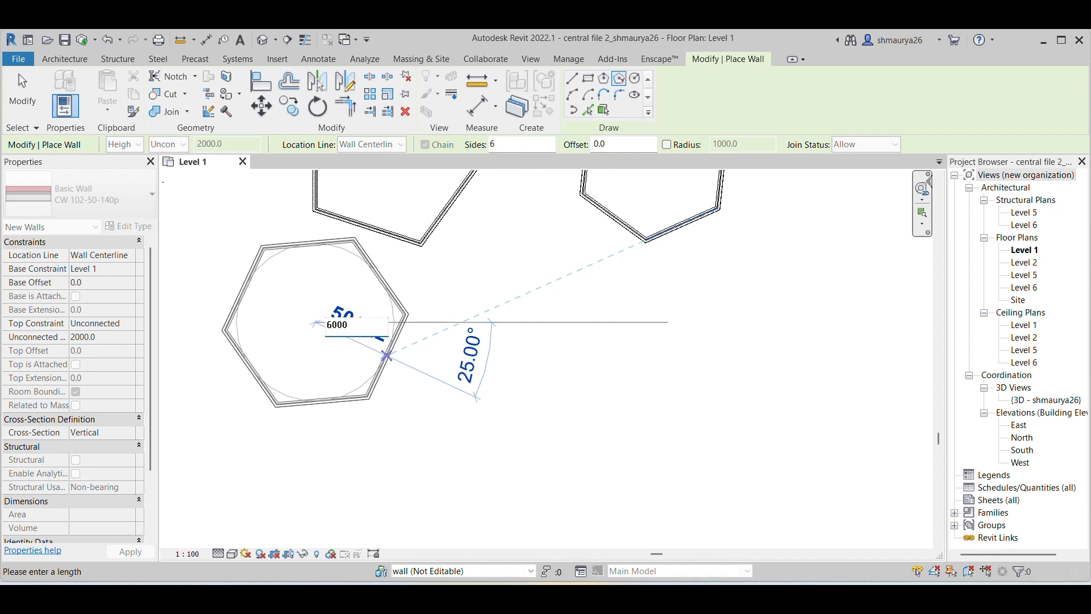
key(Return)
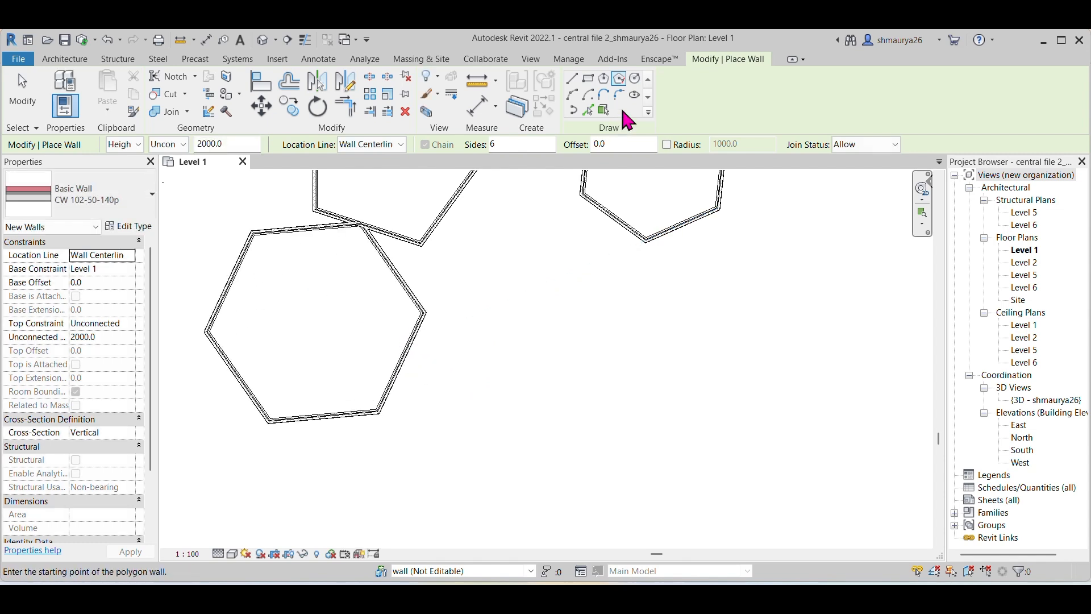
Step: Draw a circular wall with a 5000 mm radius to the right of the large circumscribed hexagon
click(572, 77)
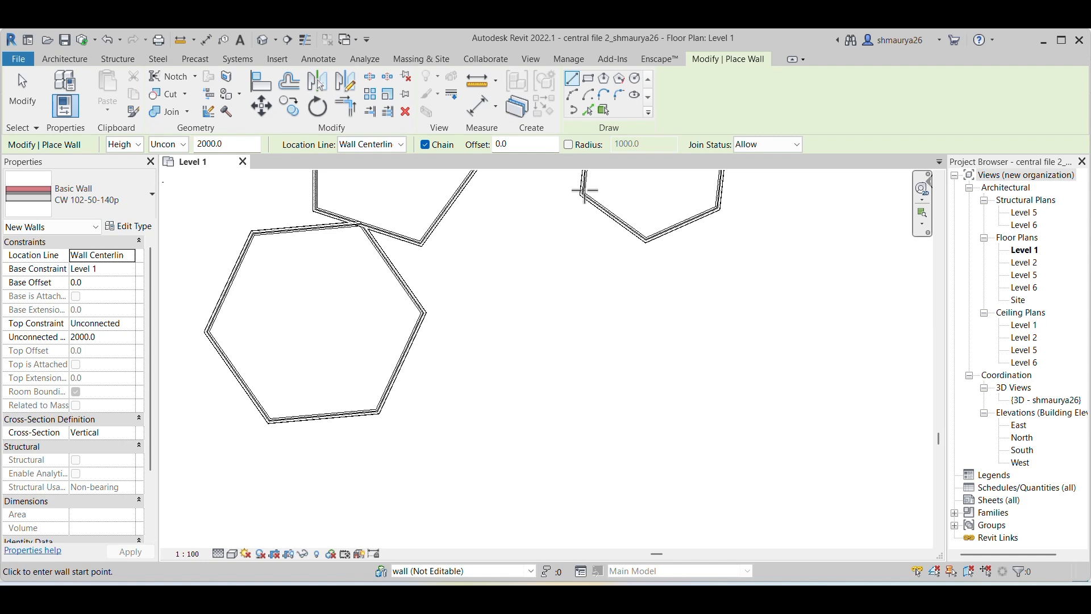
click(635, 79)
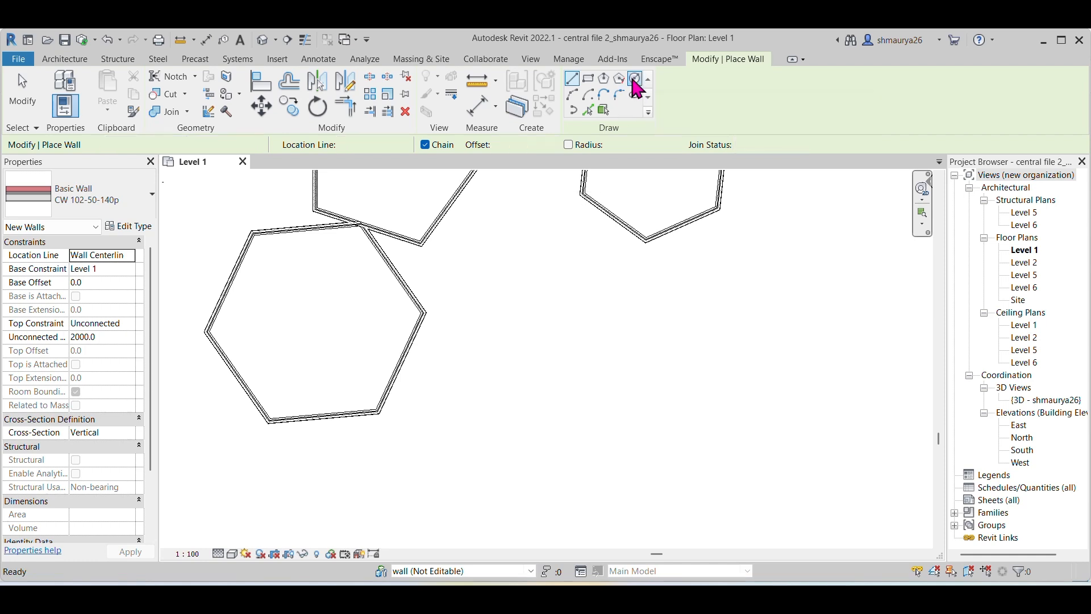
click(585, 324)
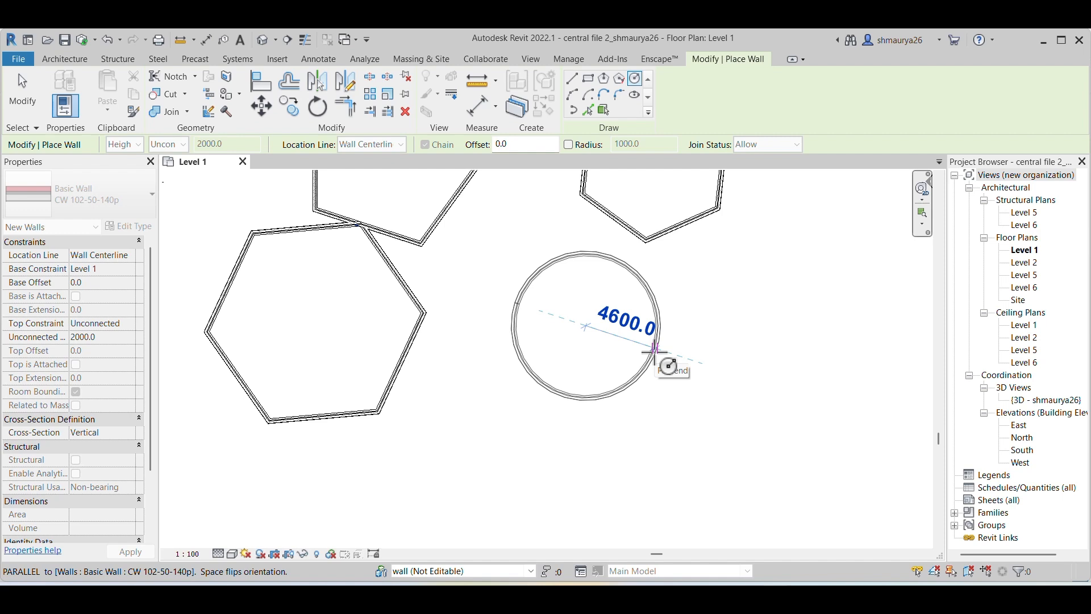
text(5000)
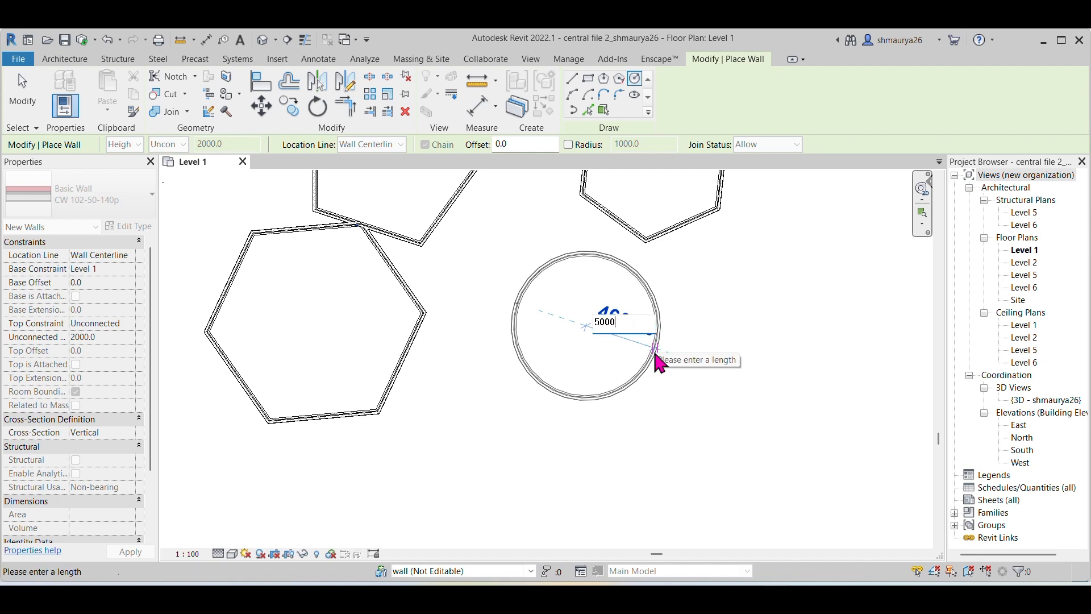
key(Return)
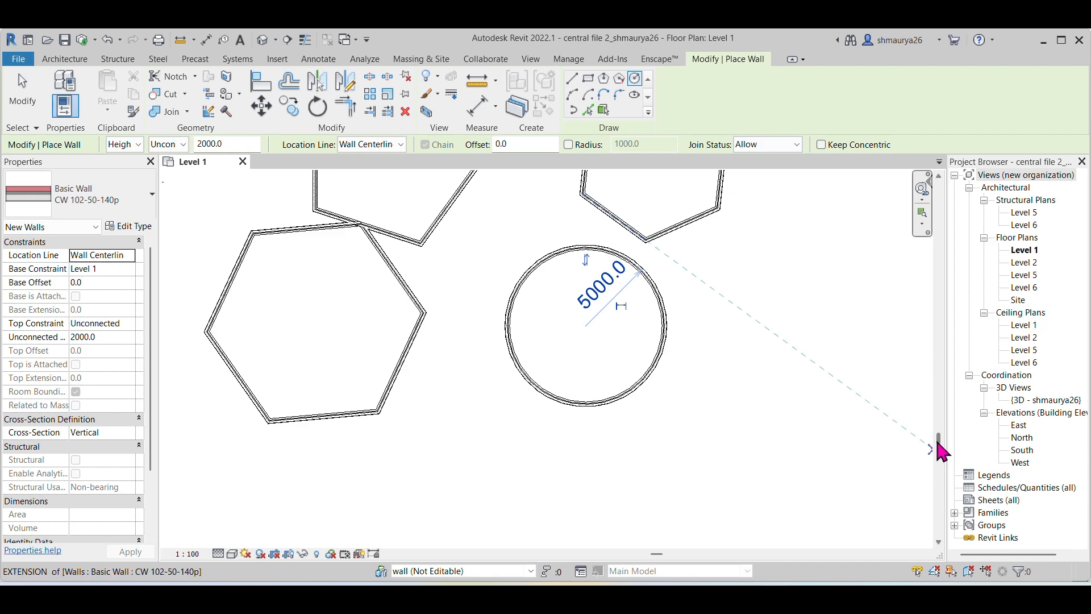
Step: Leave wall placement, select all instances of the CW 102-50-140p wall, and delete them
drag(938, 447, 938, 400)
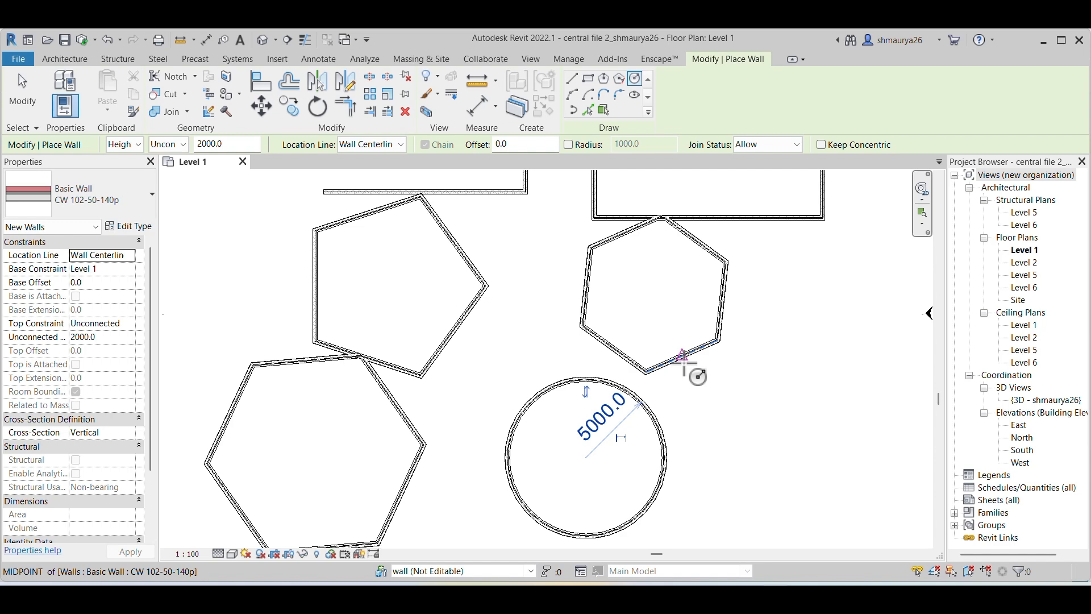
key(Escape)
key(Escape)
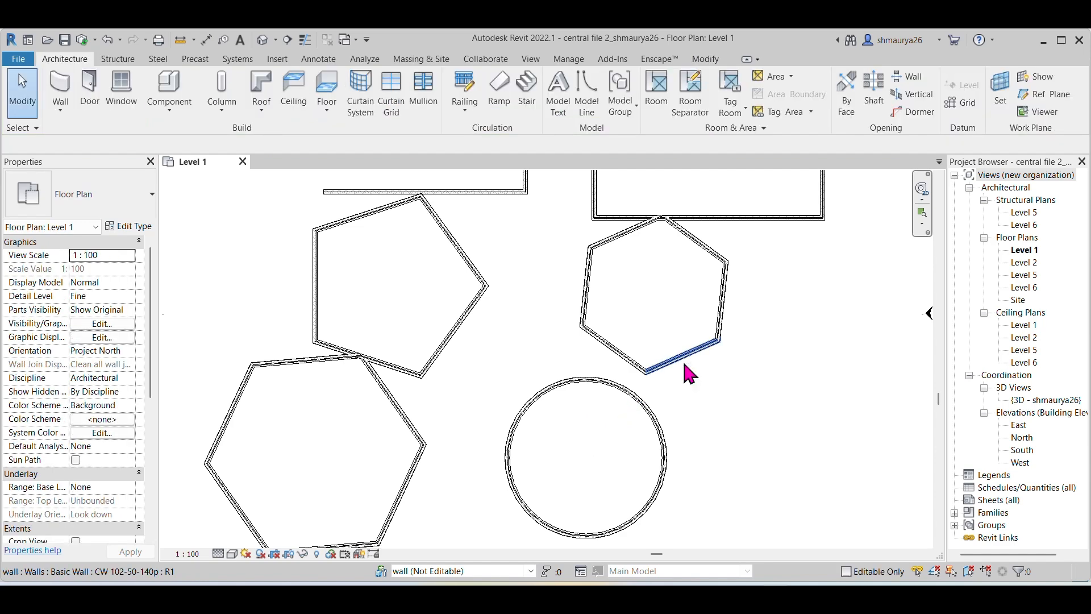
click(685, 365)
key(s)
key(a)
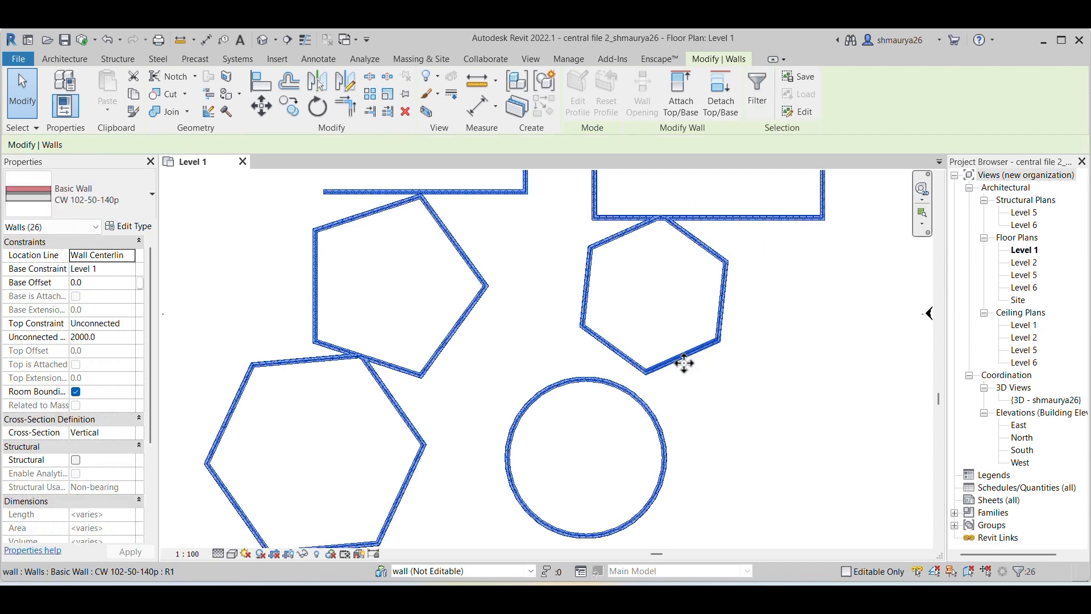
key(Delete)
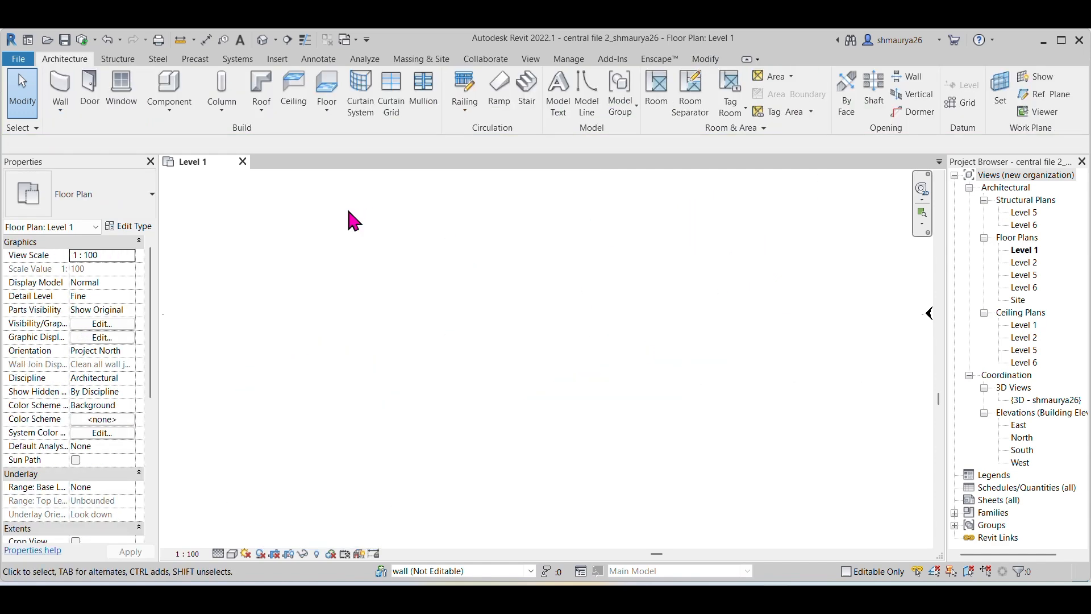
Step: Draw a start-end-radius arc wall with endpoints about 9900 mm apart horizontally and a 6000 mm radius
click(60, 86)
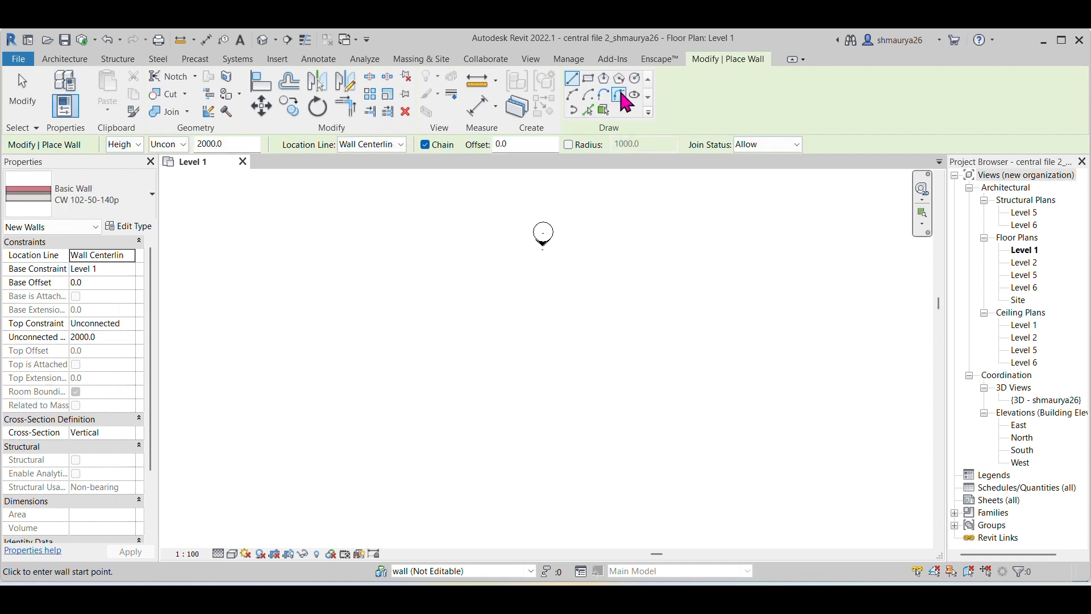
click(572, 97)
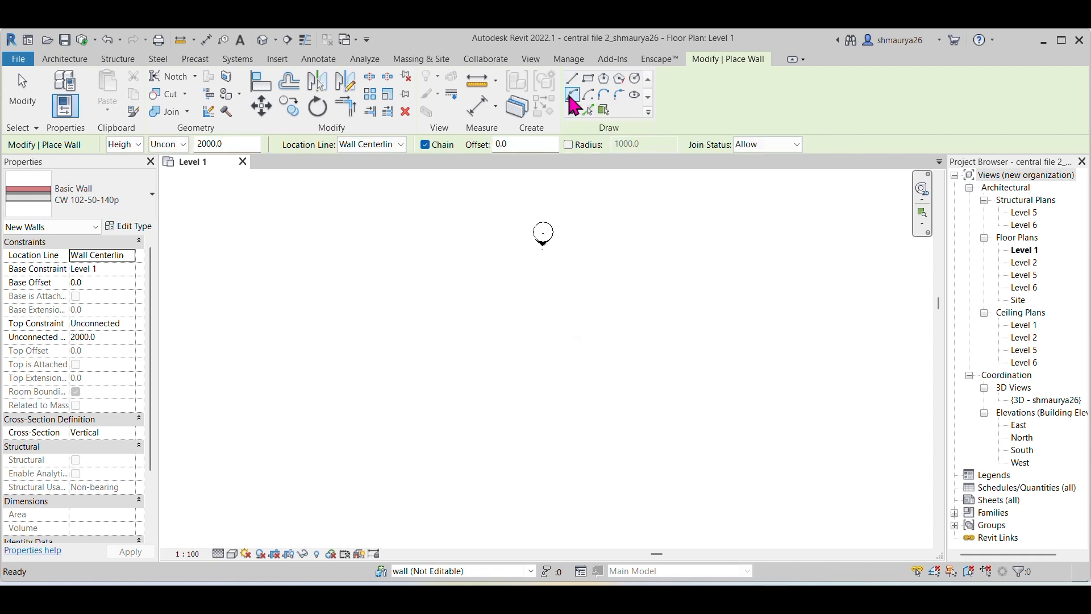
click(296, 374)
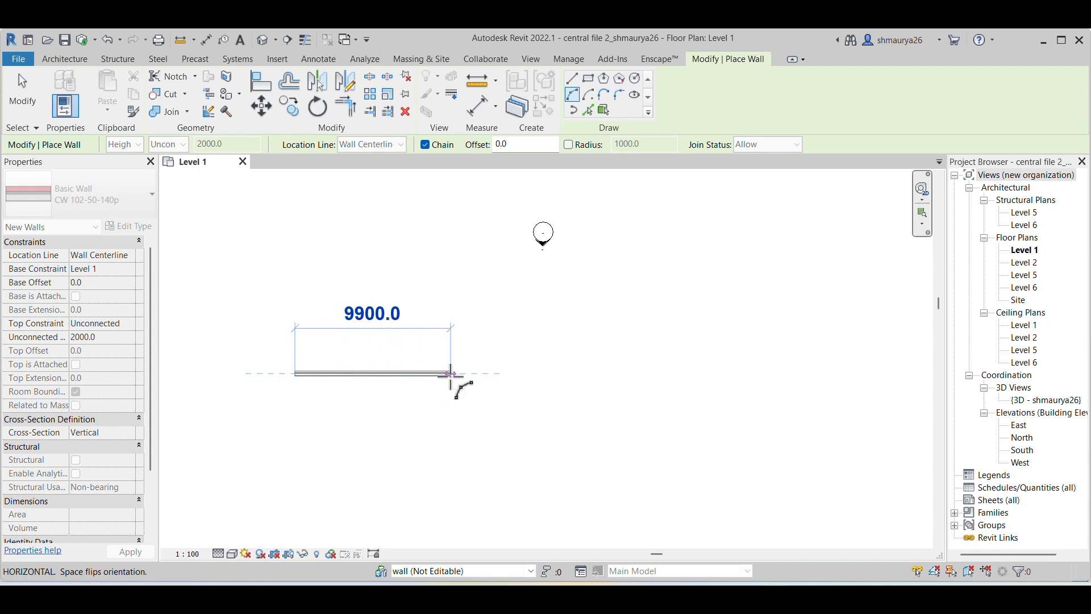
click(450, 374)
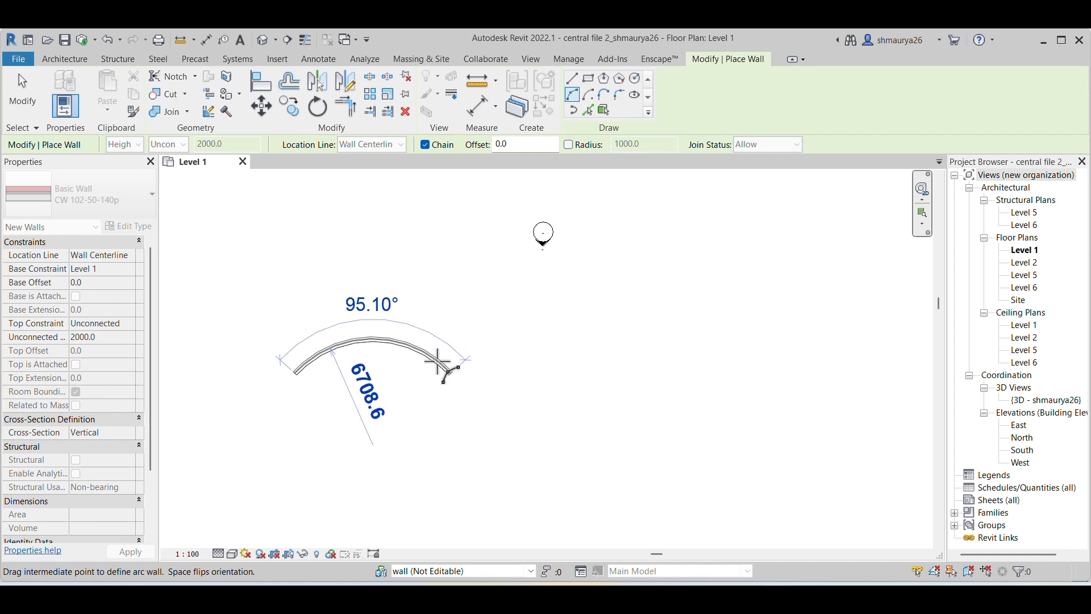
text(6000)
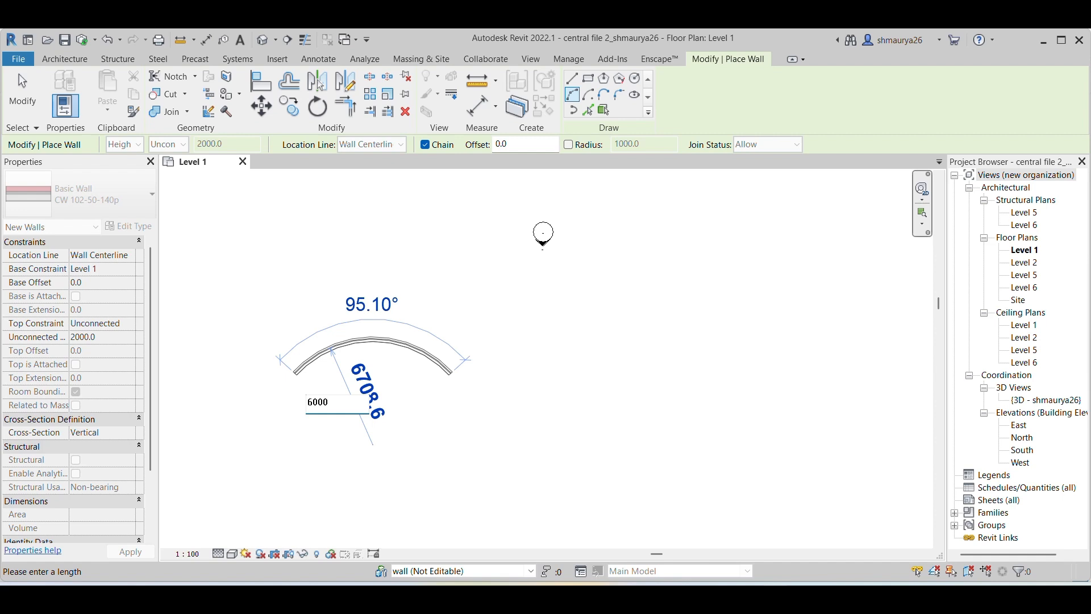
key(Return)
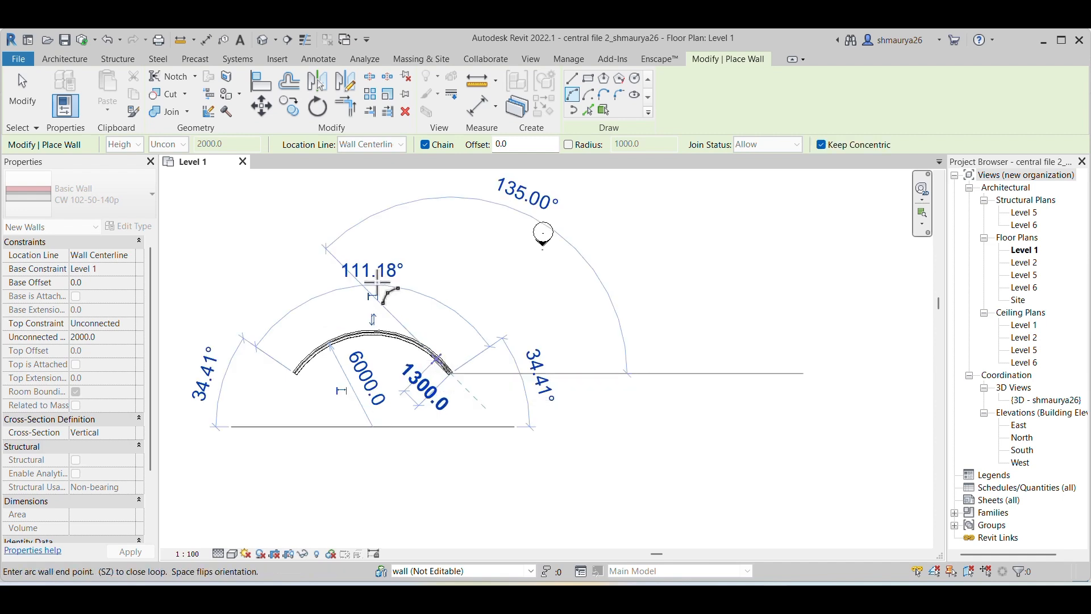
click(446, 368)
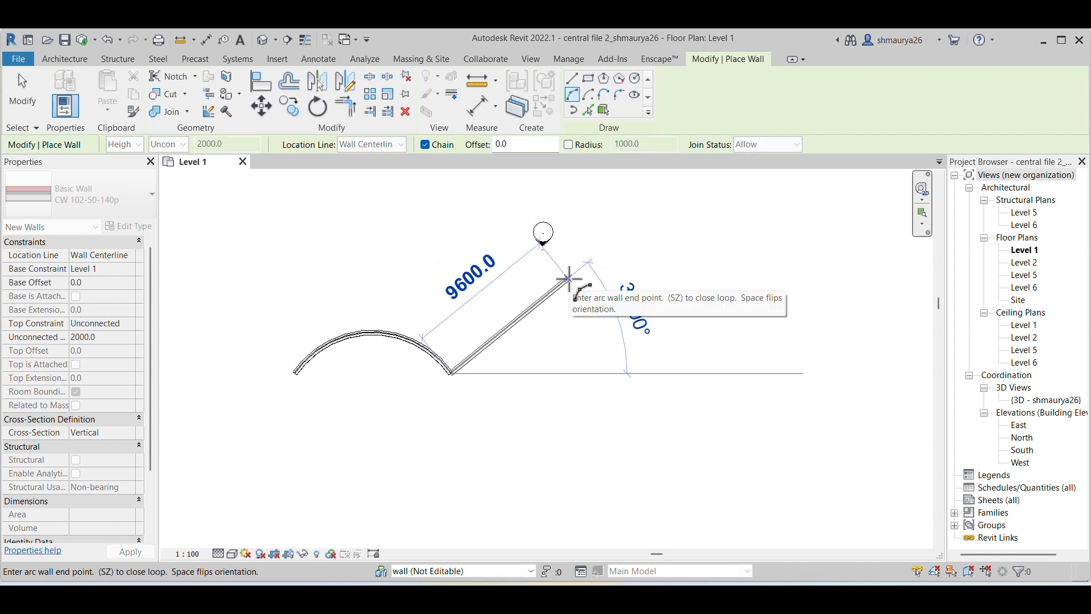
Step: Draw a center-ends arc wall to the right of the existing arc, with a 6000 mm radius and a sweep of about 115°
key(Escape)
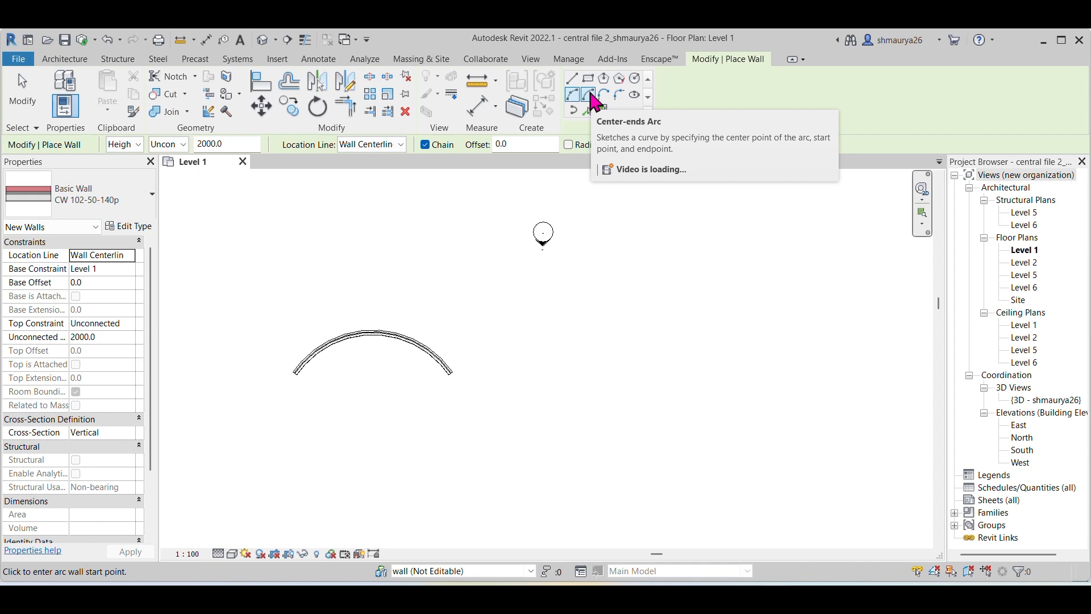
click(589, 95)
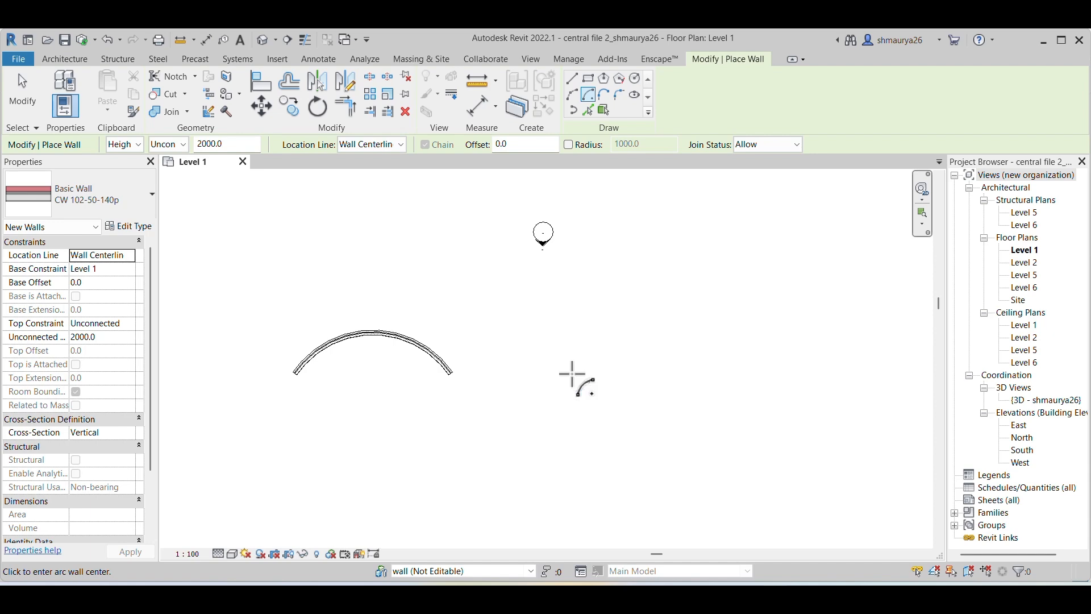
click(618, 372)
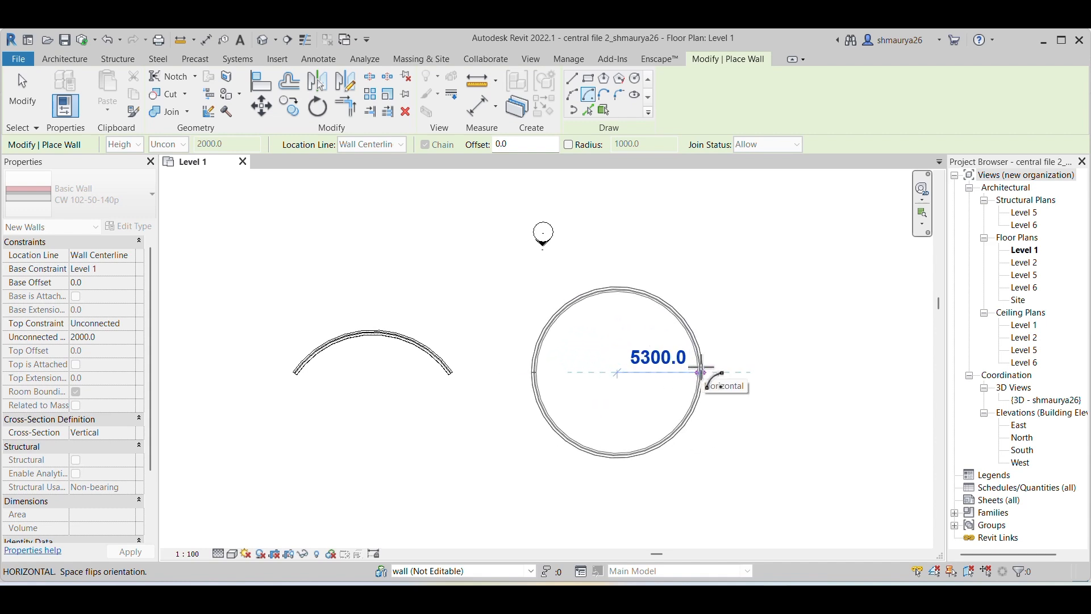
text(6000)
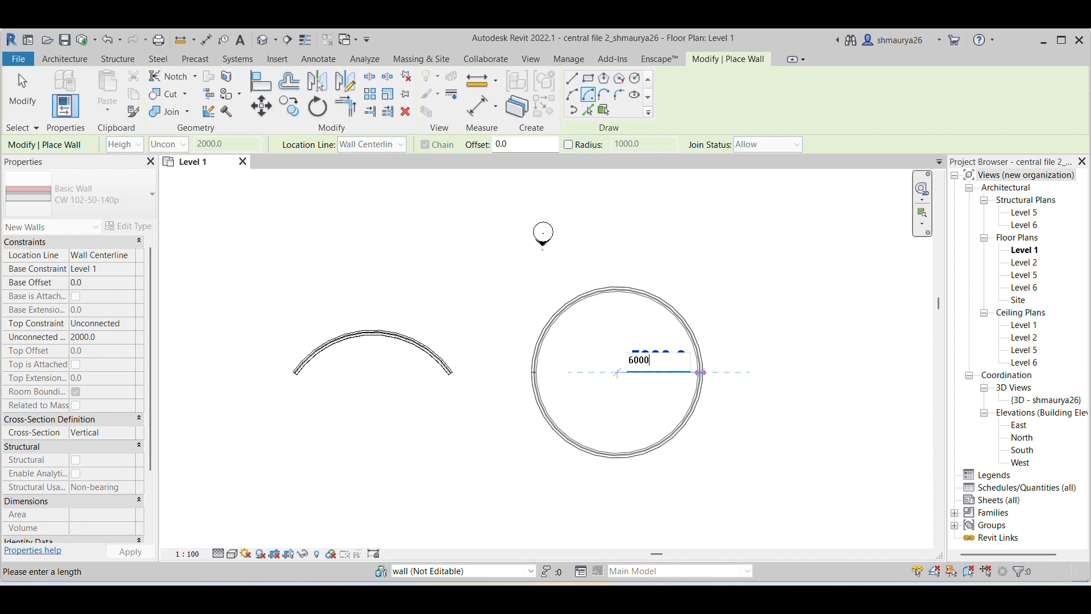
key(Return)
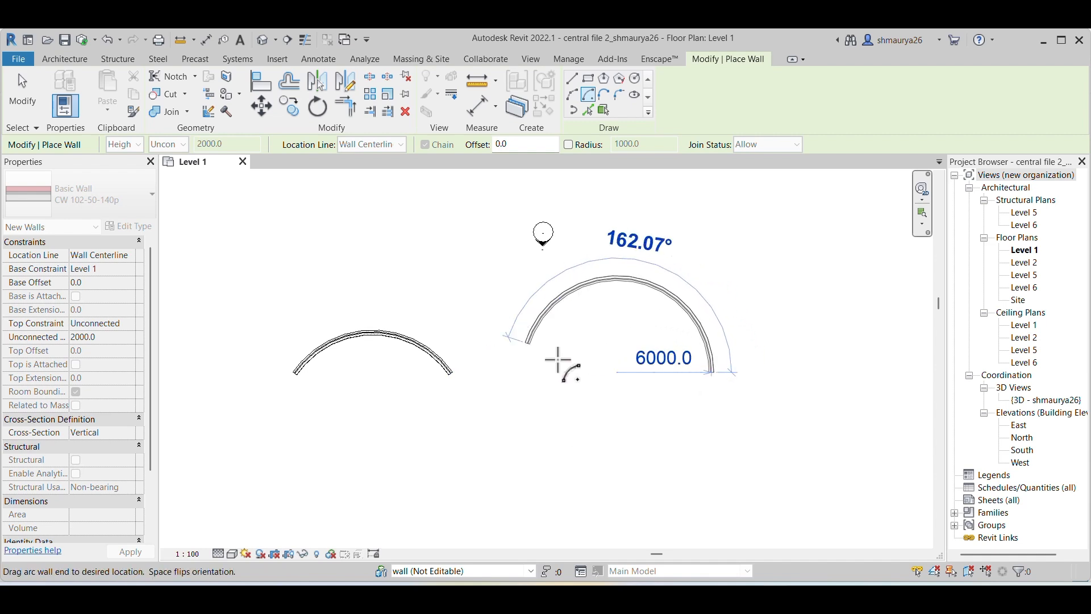
click(597, 315)
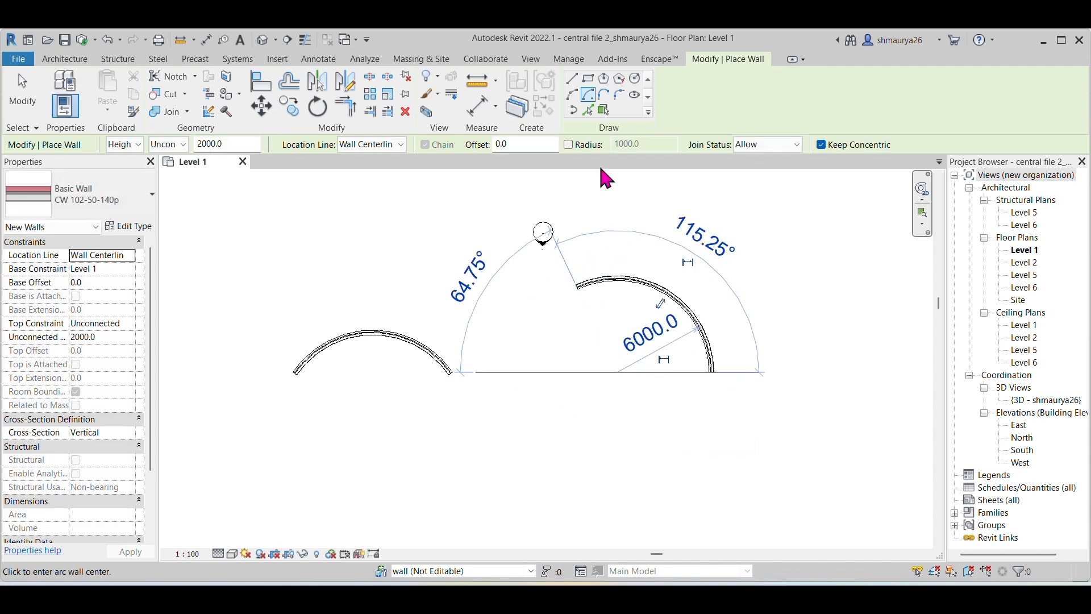
Step: Chain three tangent end arc walls from the upper open end of the 6000 mm arc, the last with a radius of about 3190 mm
click(604, 96)
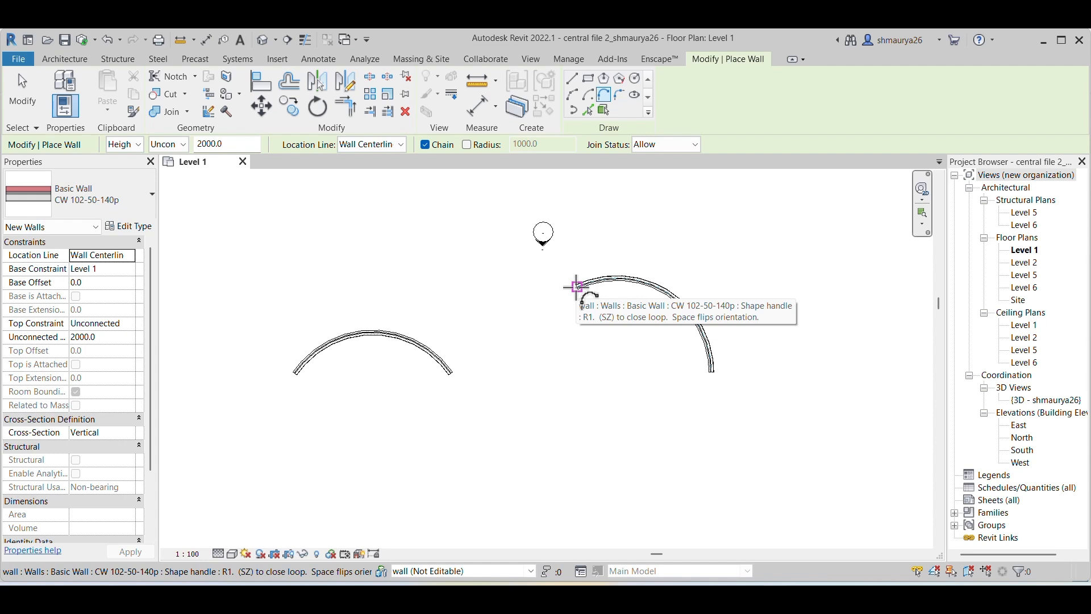
click(577, 287)
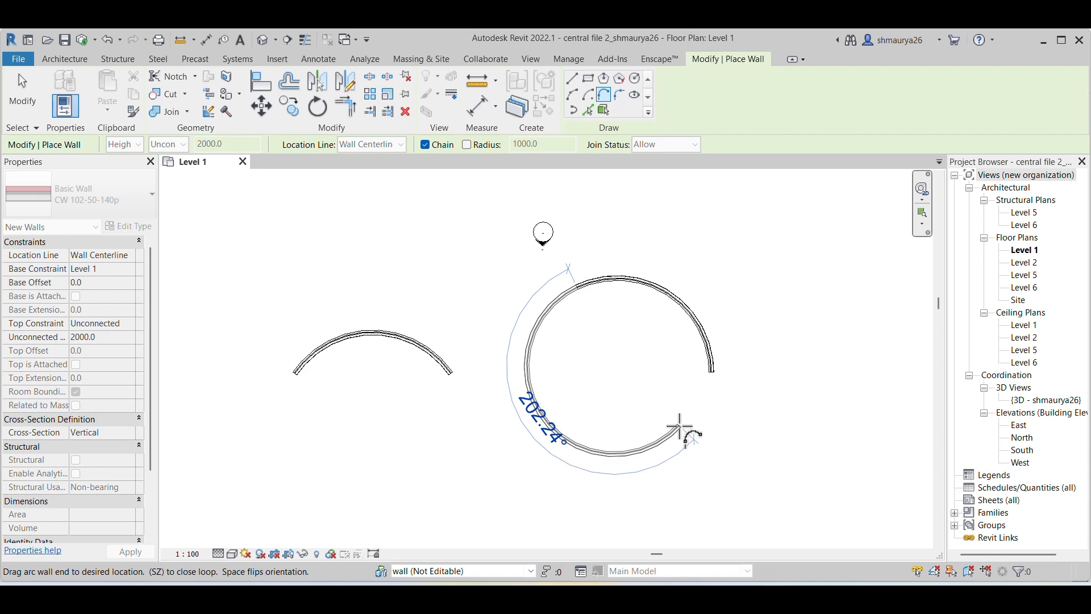
click(679, 431)
click(790, 436)
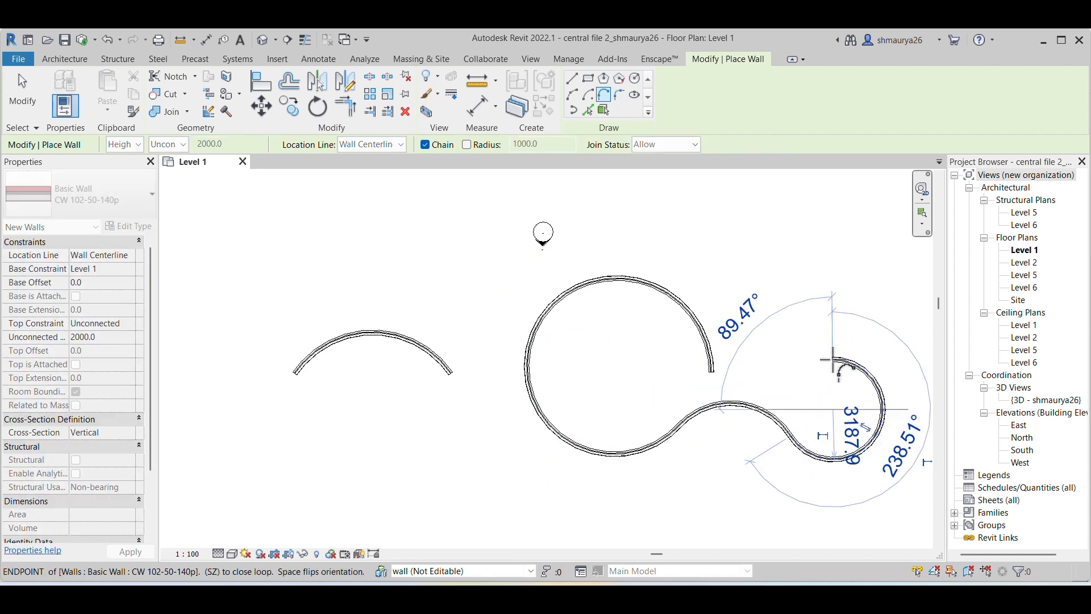
click(834, 359)
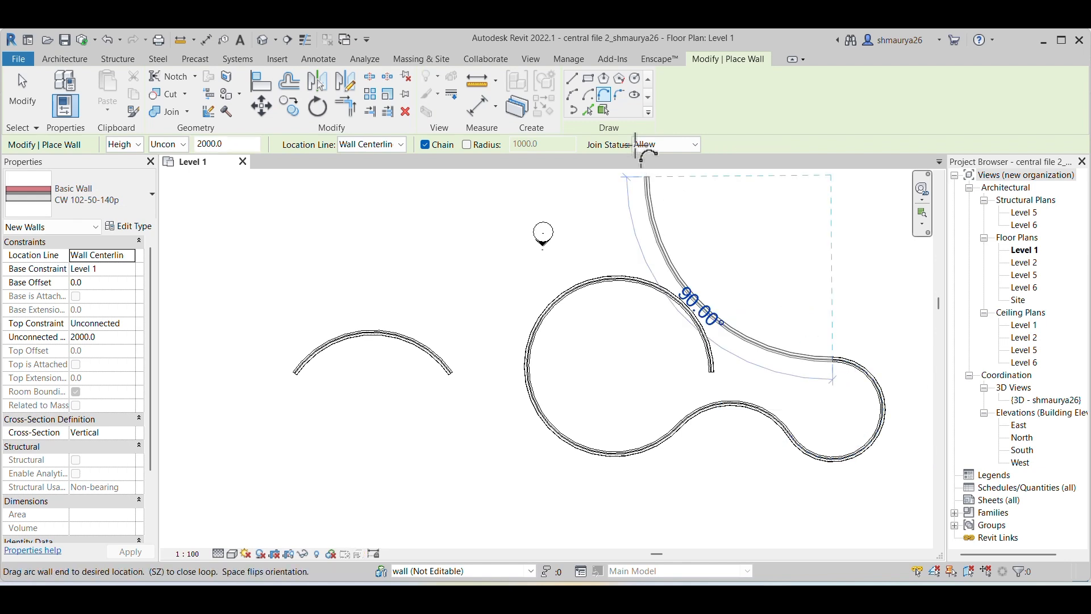
key(Escape)
key(Escape)
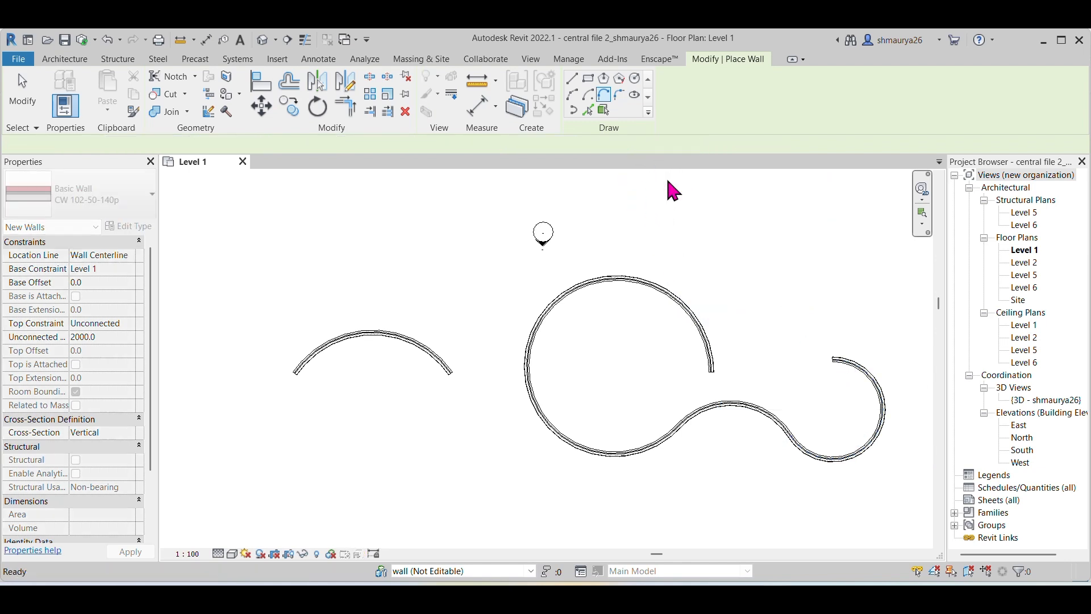
Step: Draw a straight horizontal wall about 22000 mm long below the arc walls
click(619, 94)
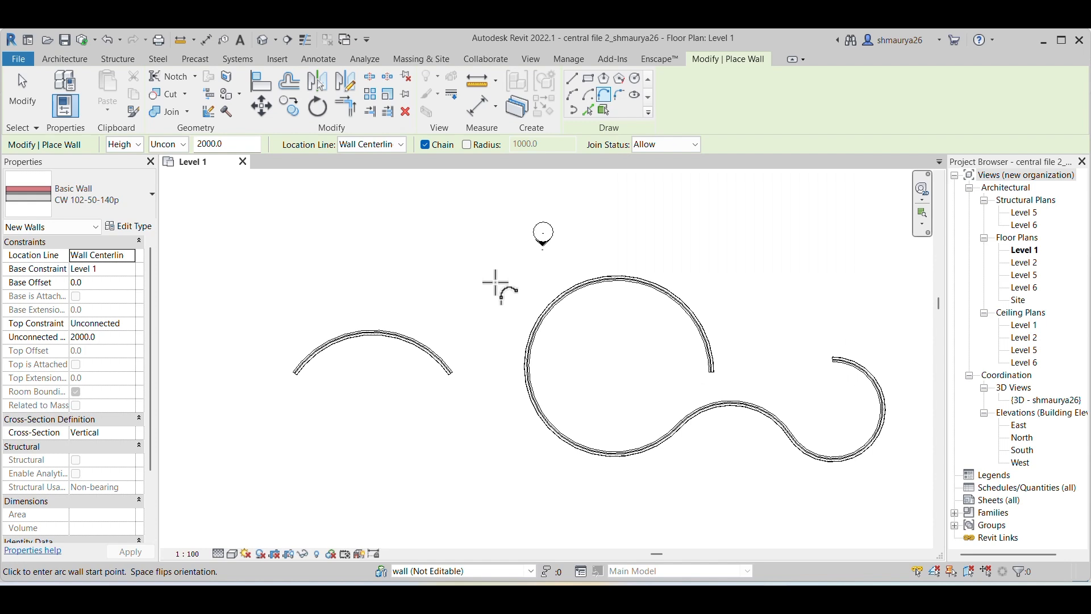
click(572, 79)
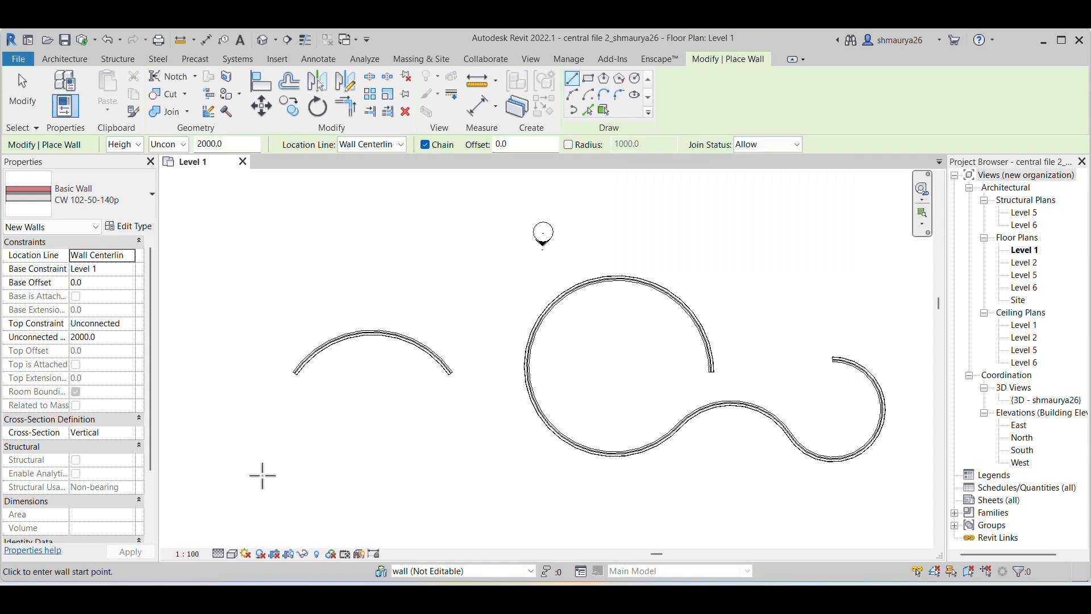
click(297, 512)
click(642, 512)
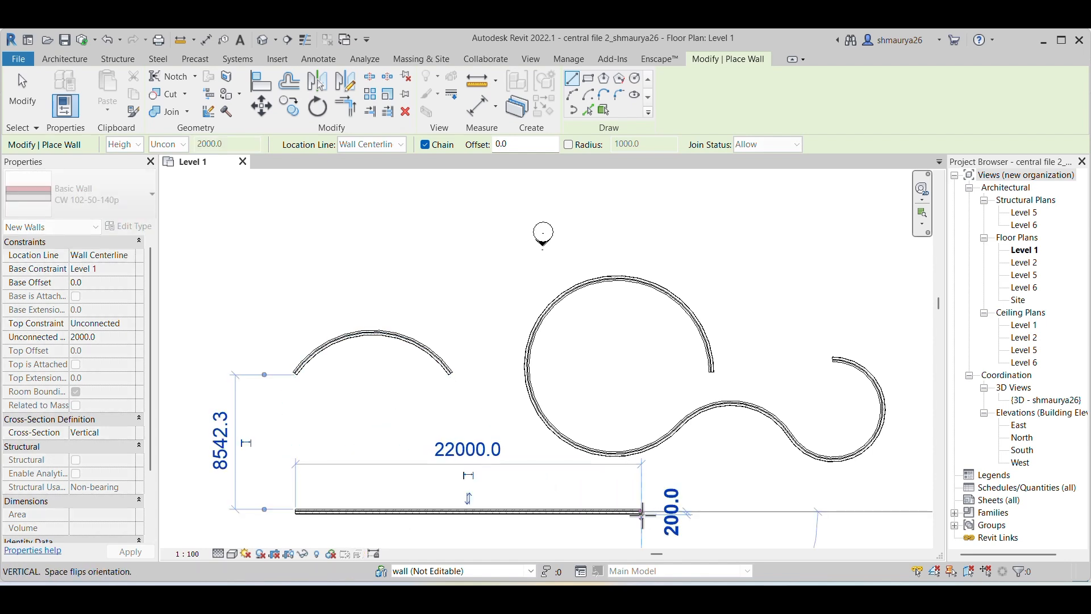
key(Escape)
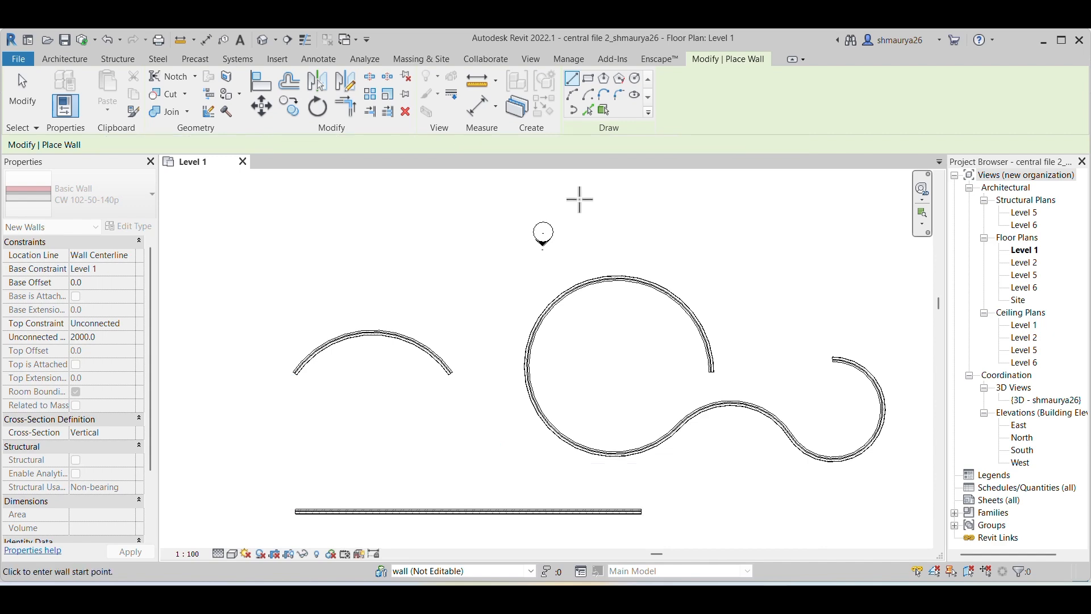
Step: Join the large curved wall and the straight wall below it with a fillet arc of about 5800 mm radius
click(619, 95)
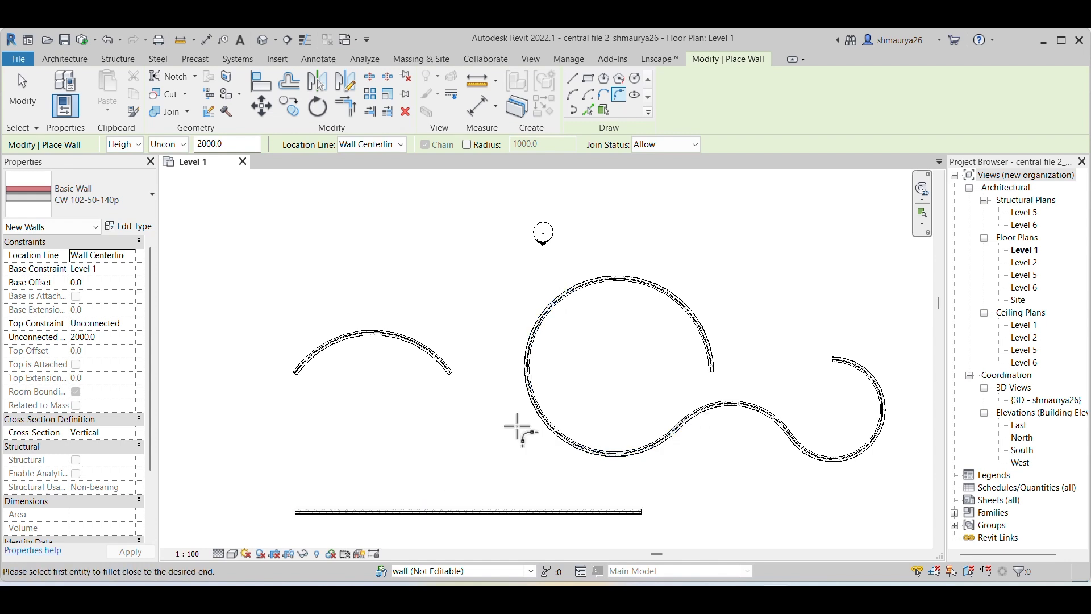
click(528, 400)
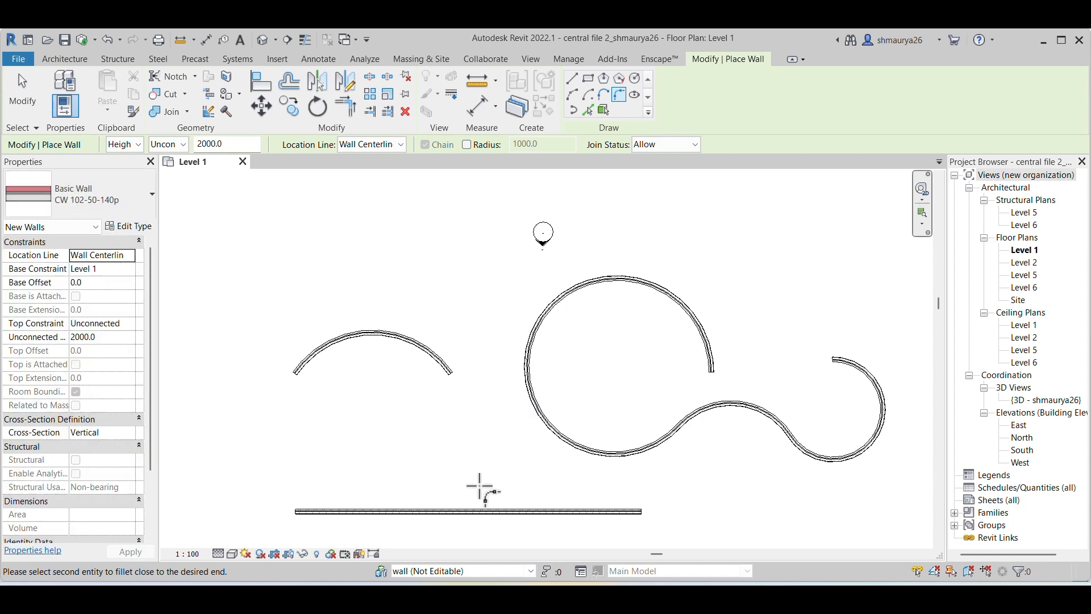
click(438, 512)
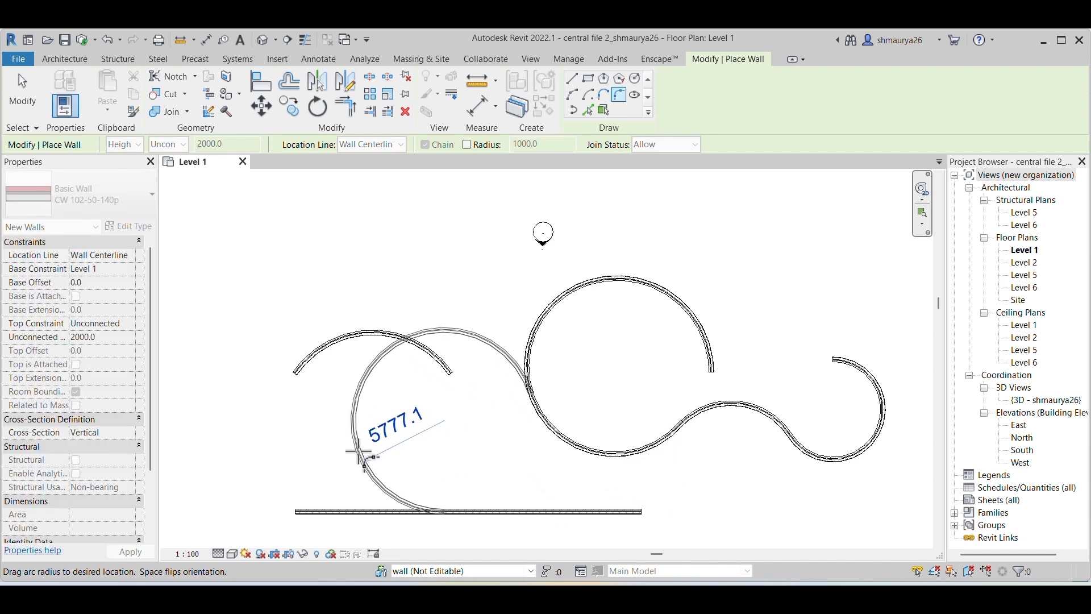
click(359, 453)
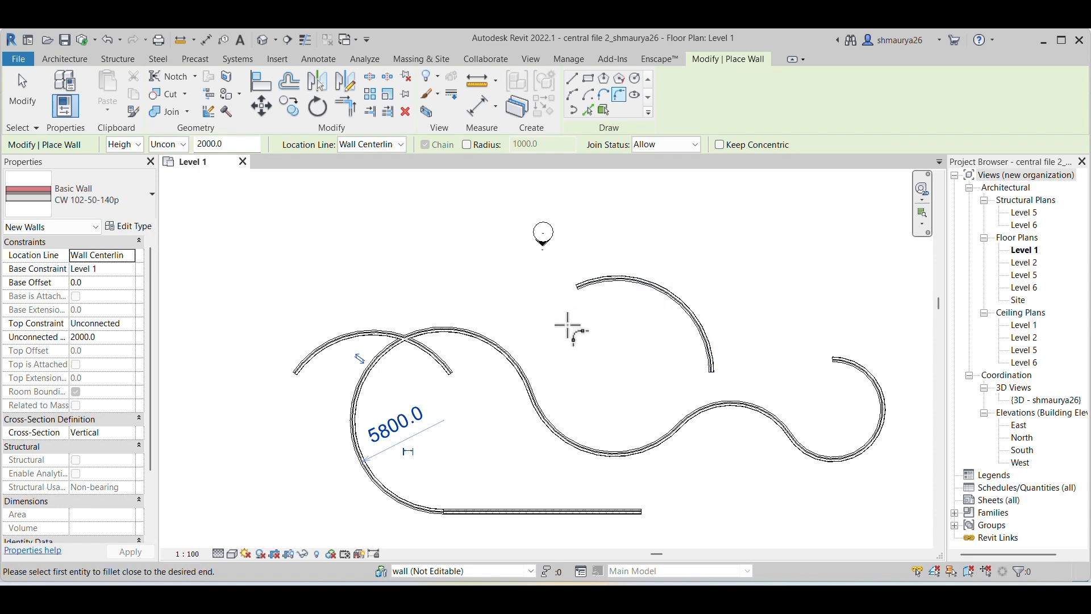
Step: Draw a straight horizontal wall above the arc walls, across the area of the elevation marker
click(572, 80)
click(331, 216)
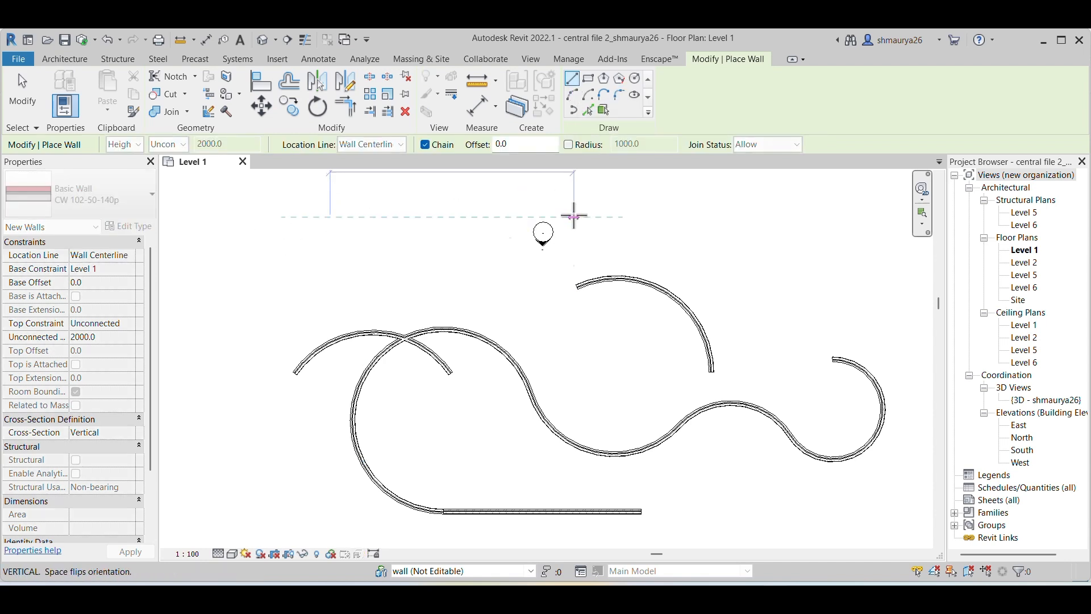
click(574, 216)
Step: Connect the upper straight wall to the 6000 mm arc wall with a fillet arc of about 2200 mm radius
click(619, 95)
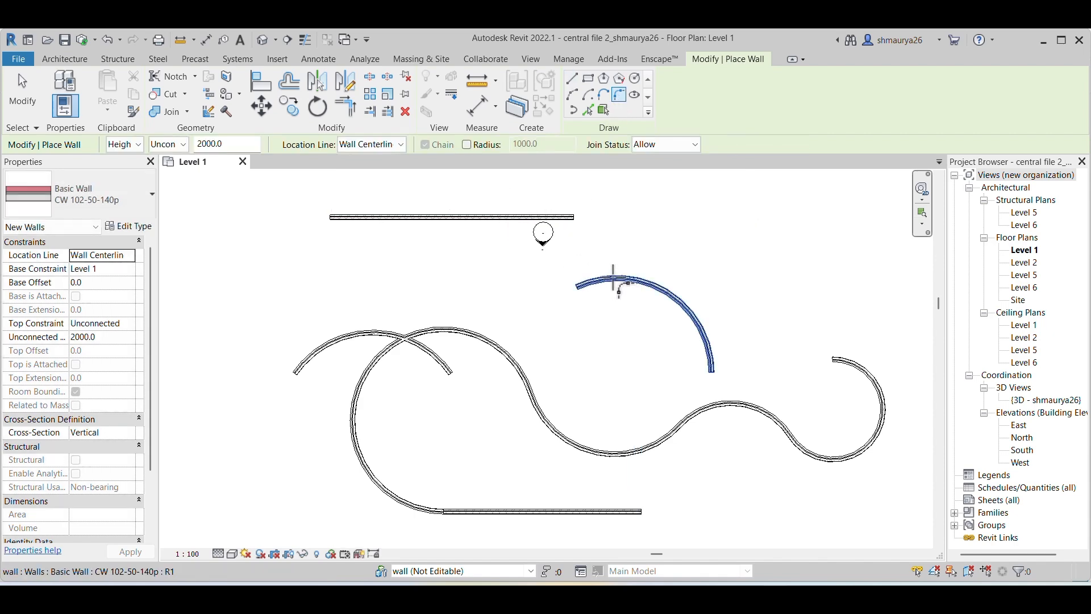
click(614, 279)
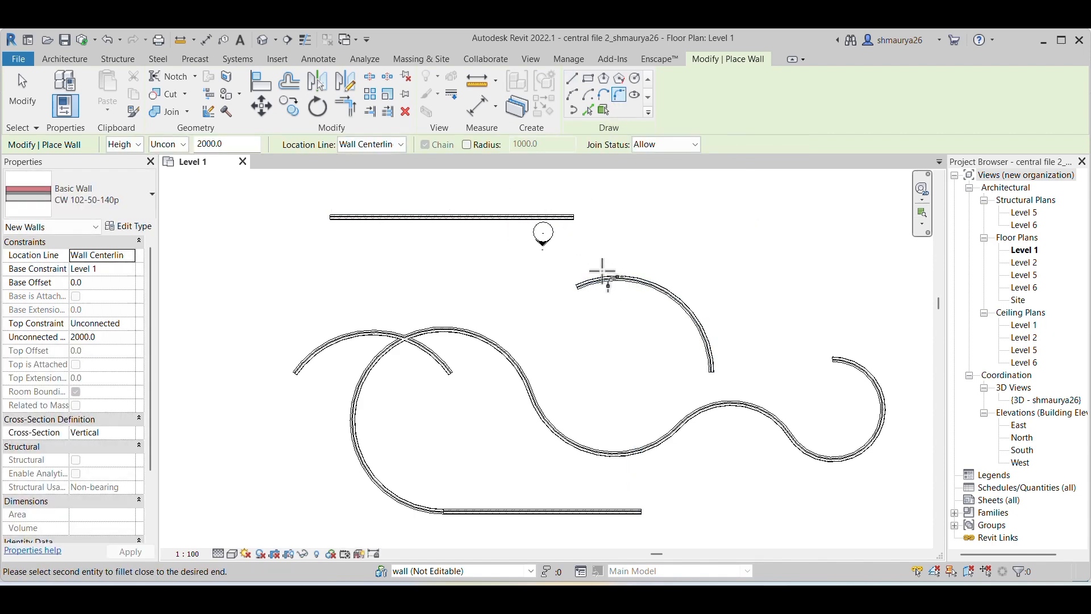
click(480, 216)
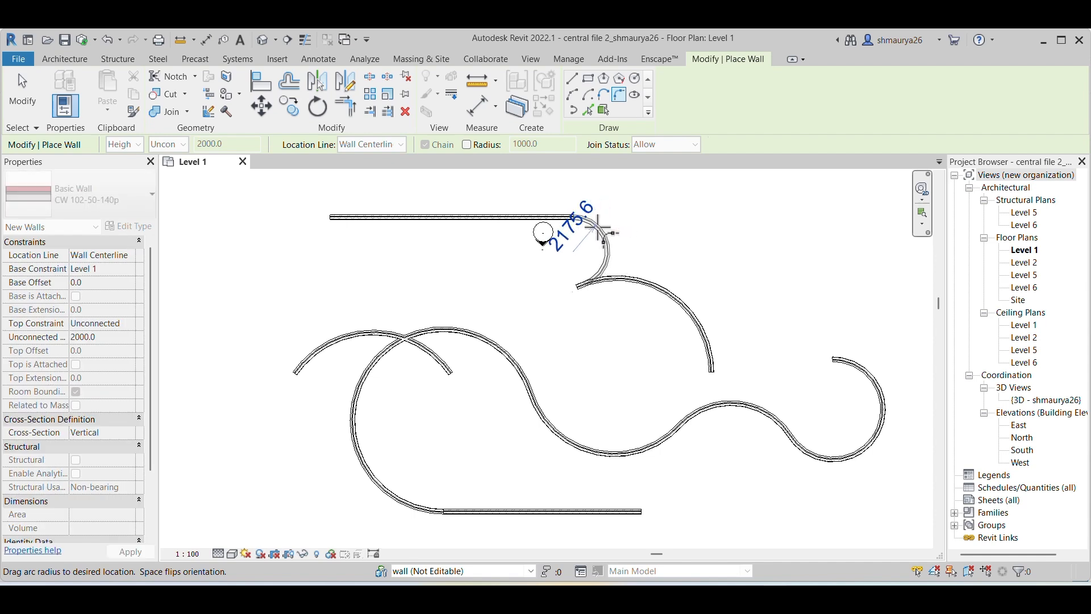
click(600, 236)
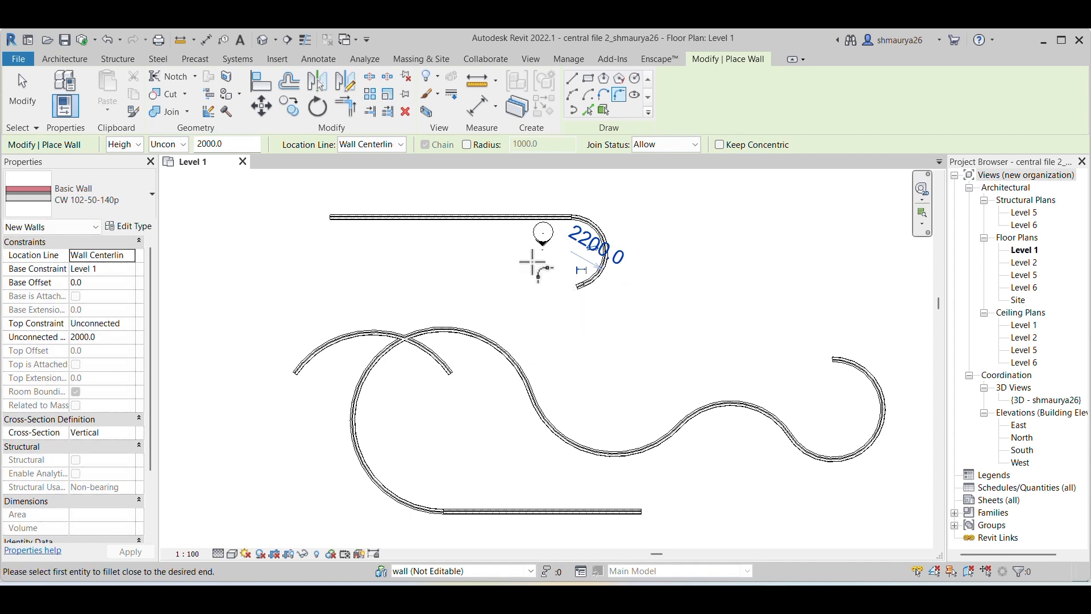
Step: Draw an elliptical wall in the empty area below, with a 6000 mm horizontal half-axis and a 2000 mm vertical half-axis
drag(938, 303, 945, 390)
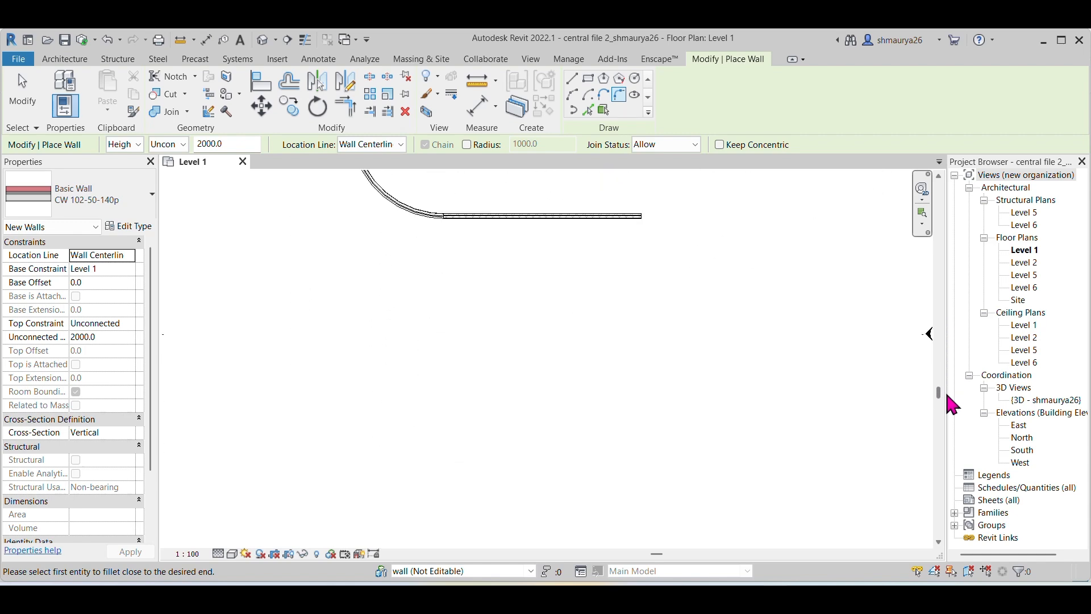
click(635, 94)
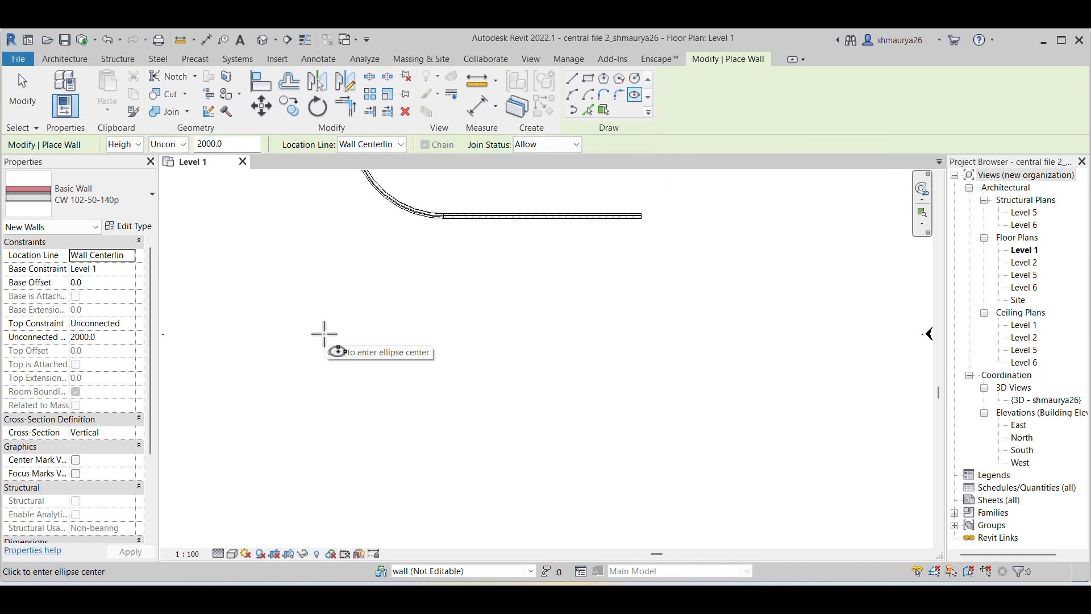
click(356, 357)
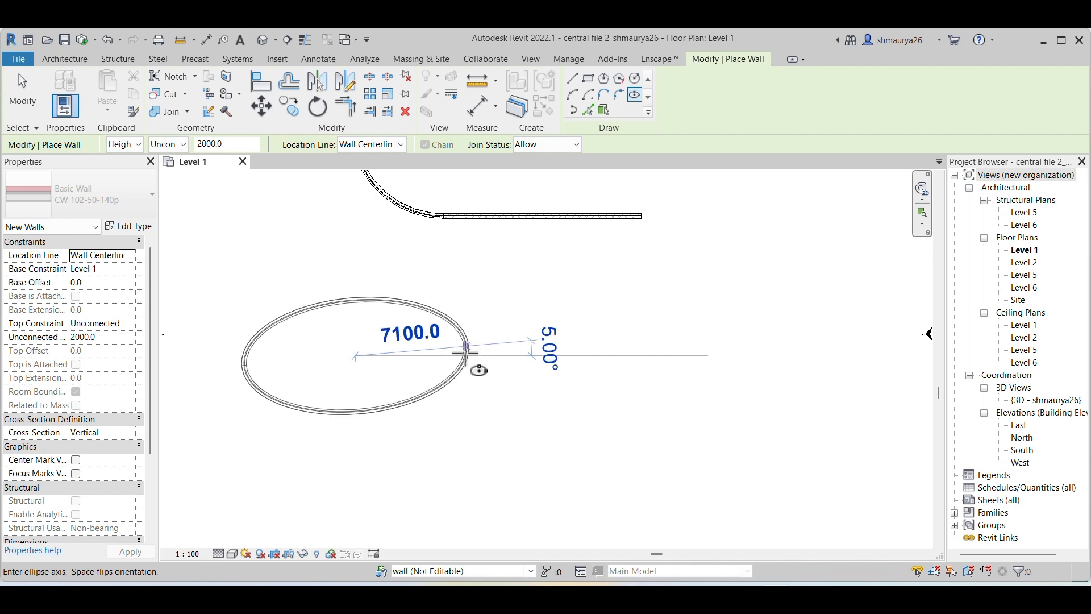
text(600)
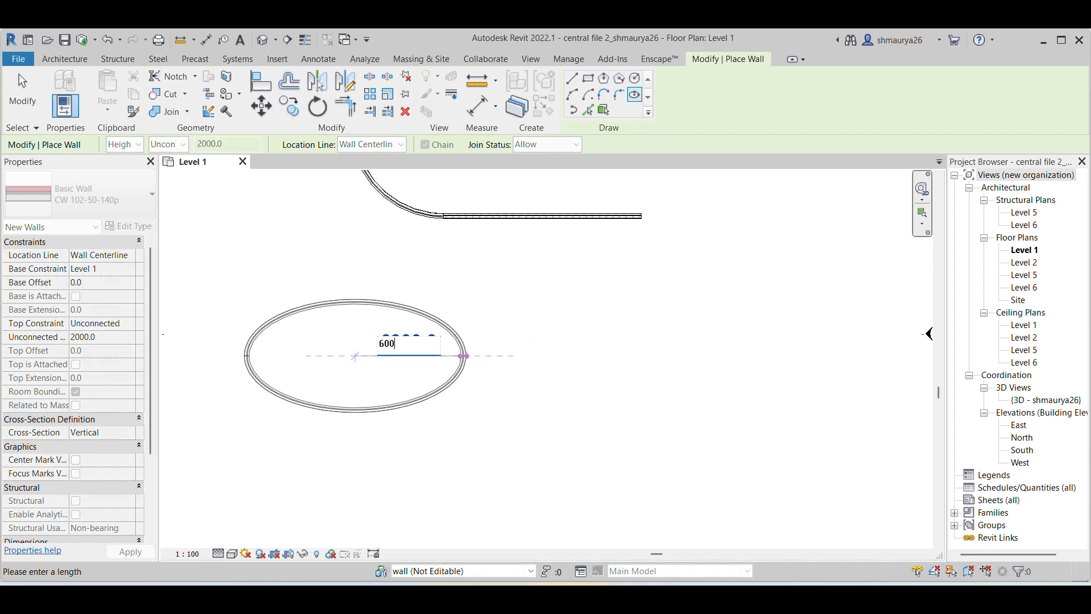
text(0)
key(Return)
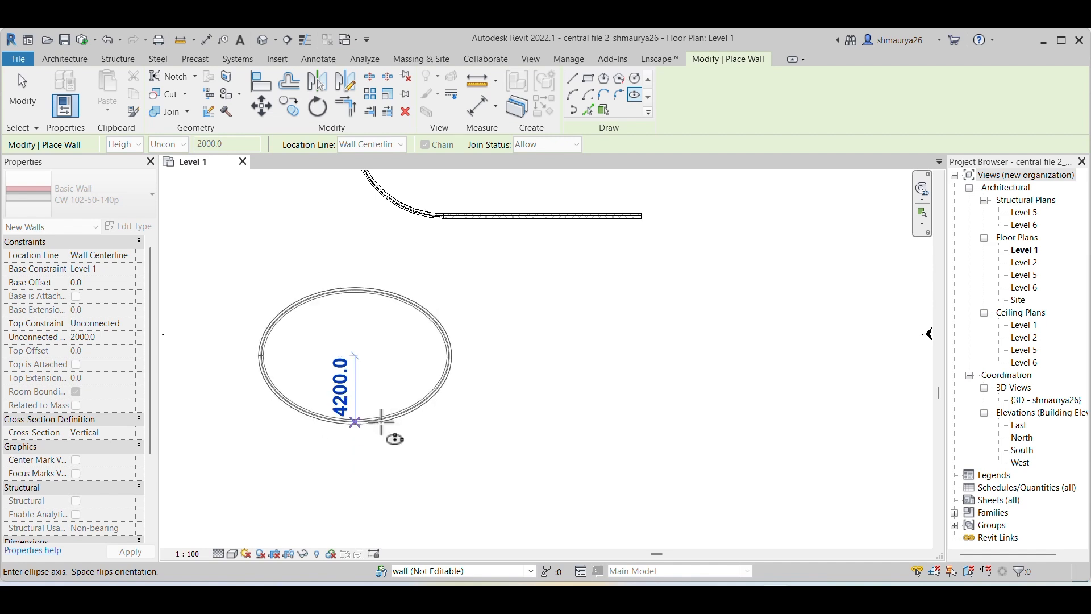
text(2000)
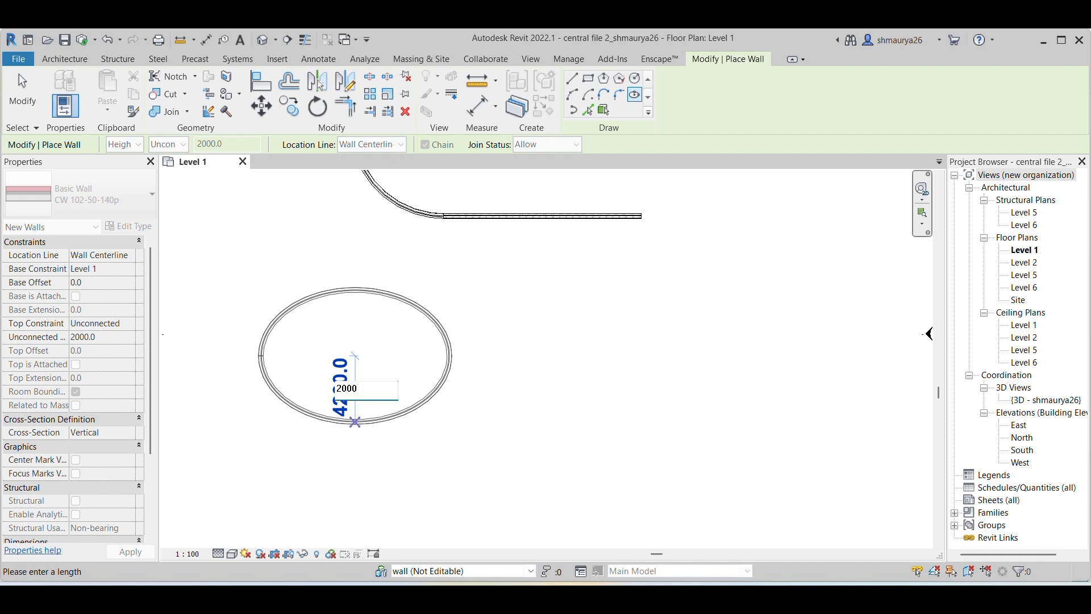
key(Return)
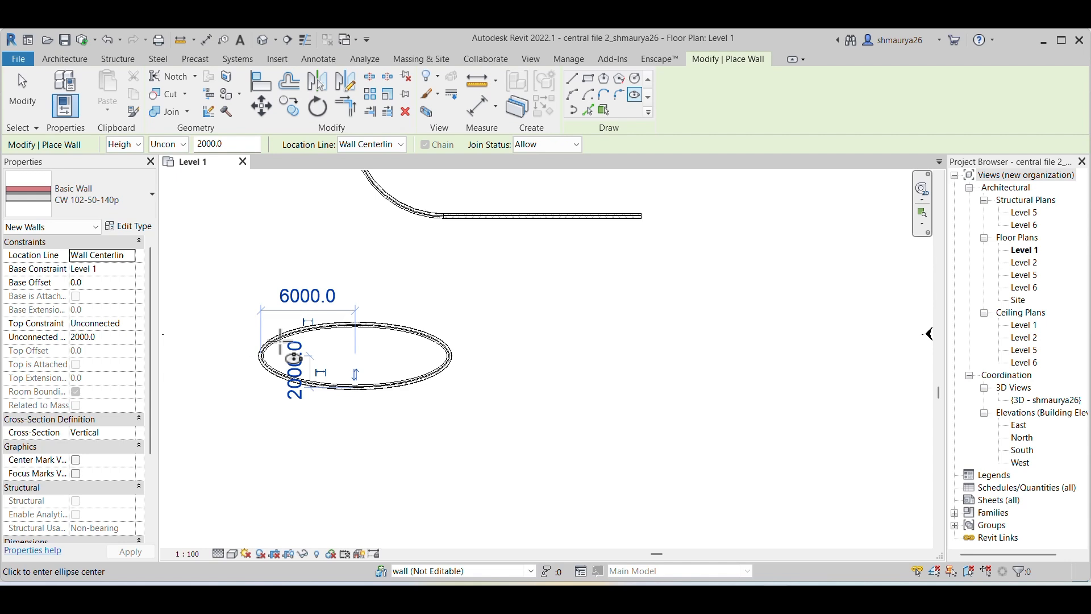
Step: Draw an upright elliptical wall to the right of the first ellipse, with a vertical half-axis of about 7700 mm and a 2000 mm horizontal half-axis
click(710, 303)
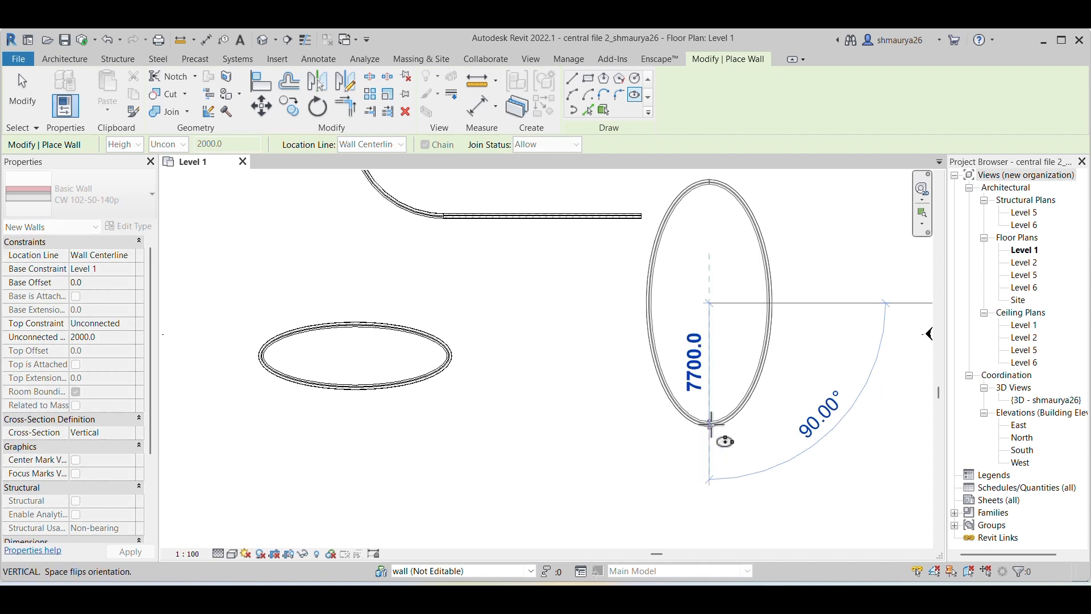
click(710, 423)
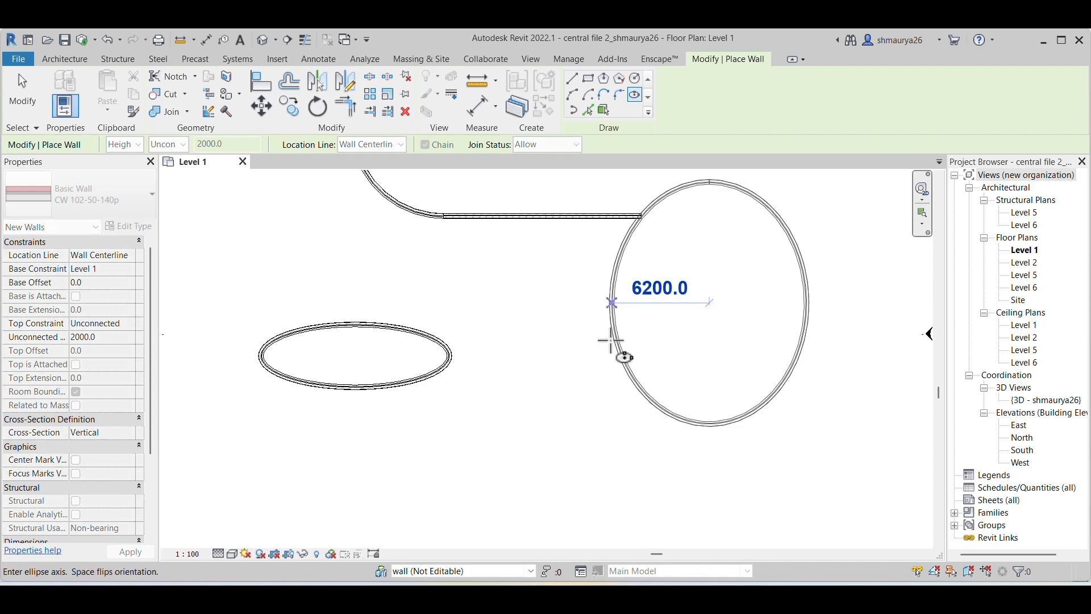
text(2000)
key(Return)
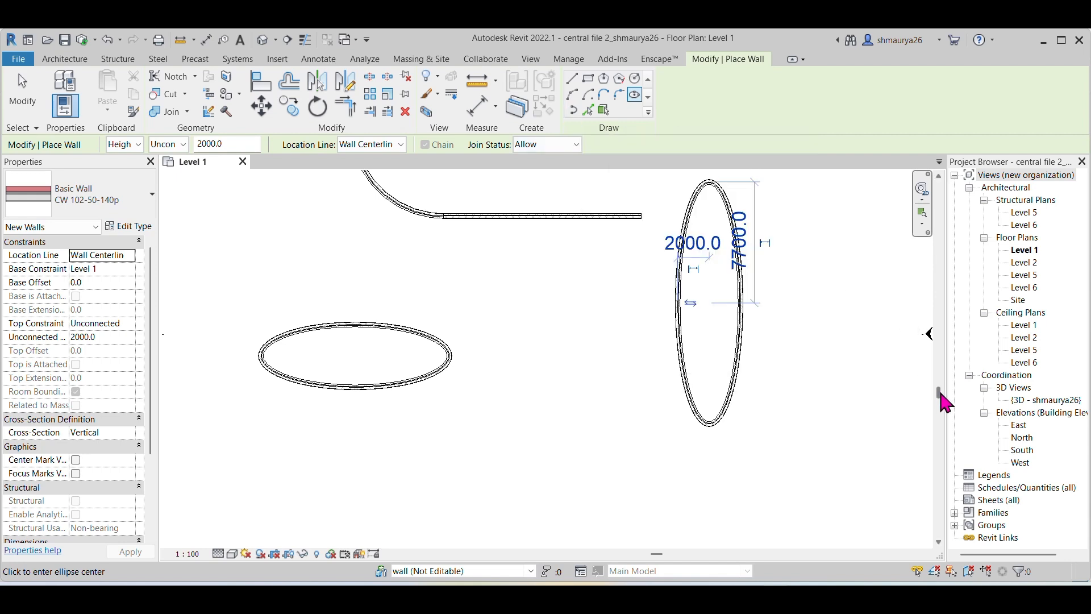
drag(942, 394, 942, 440)
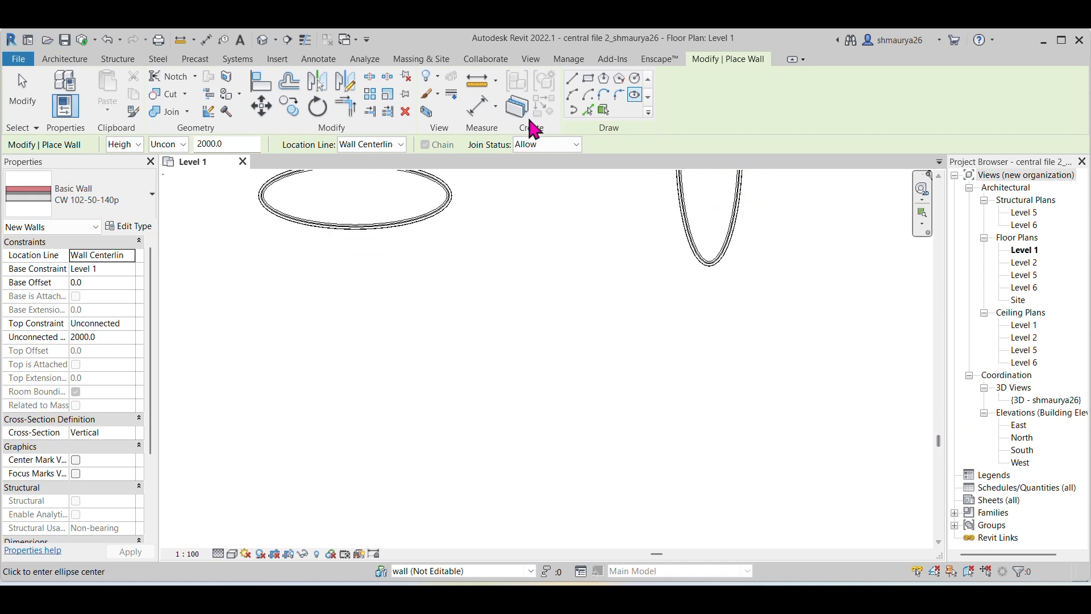
Step: Draw a partial ellipse wall arching upward below the first ellipse, 6000 mm wide and 2000 mm high
click(573, 110)
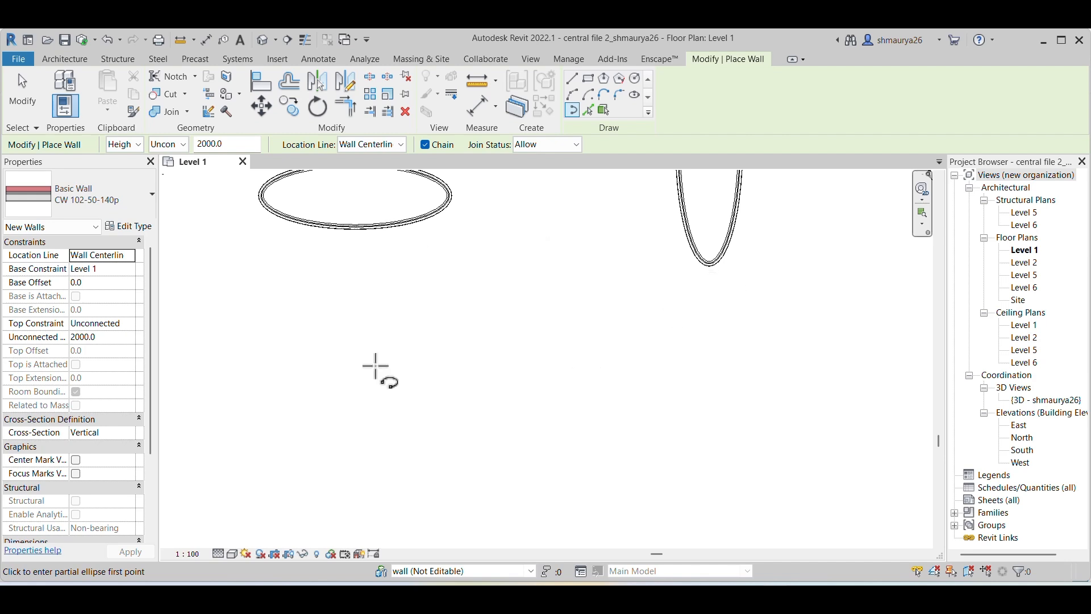
click(293, 379)
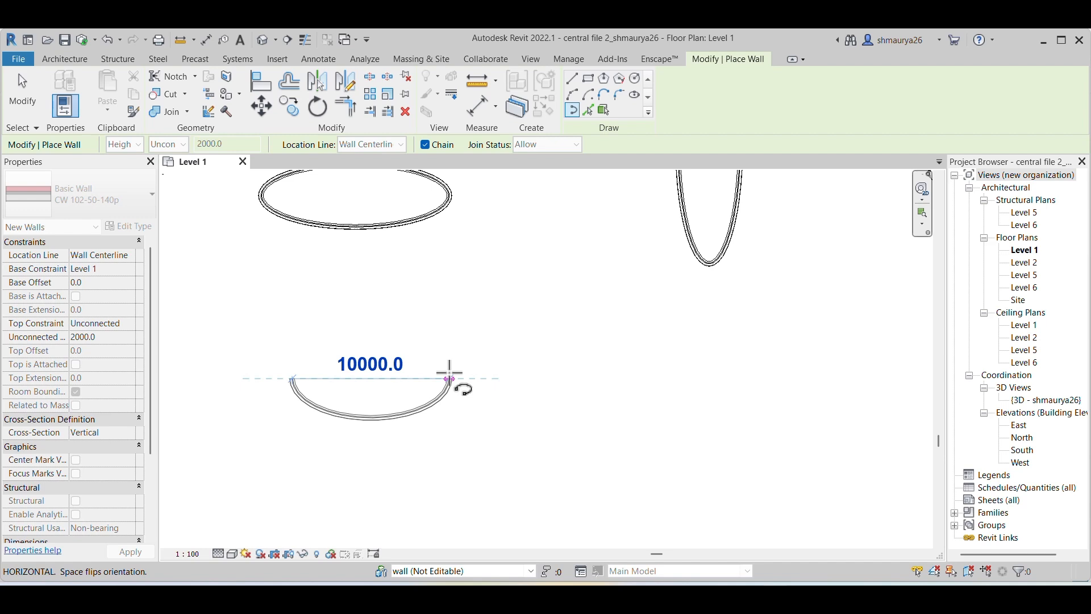
text(6000)
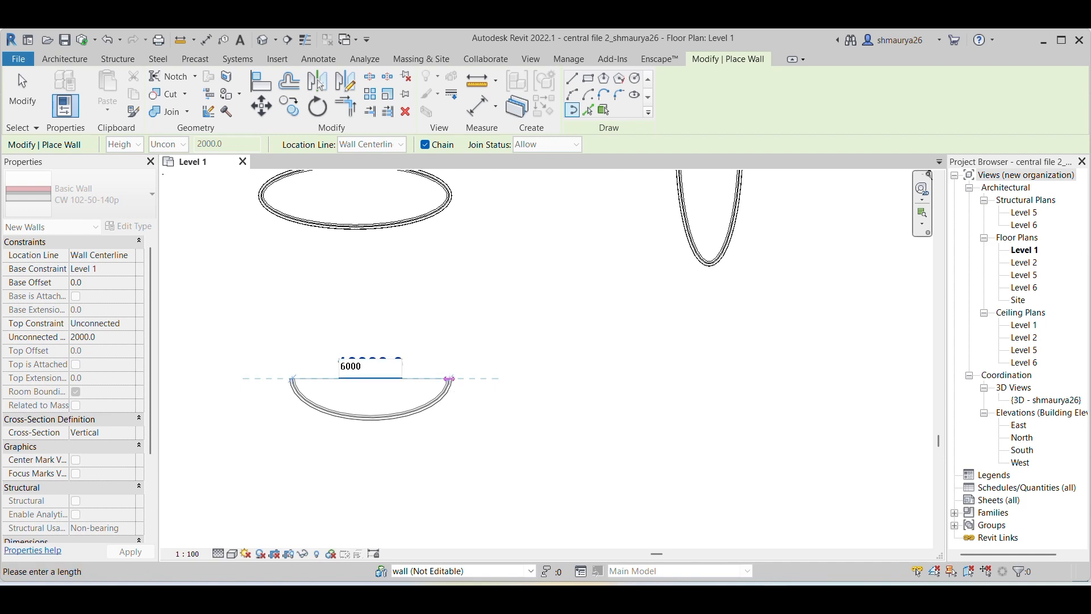
key(Return)
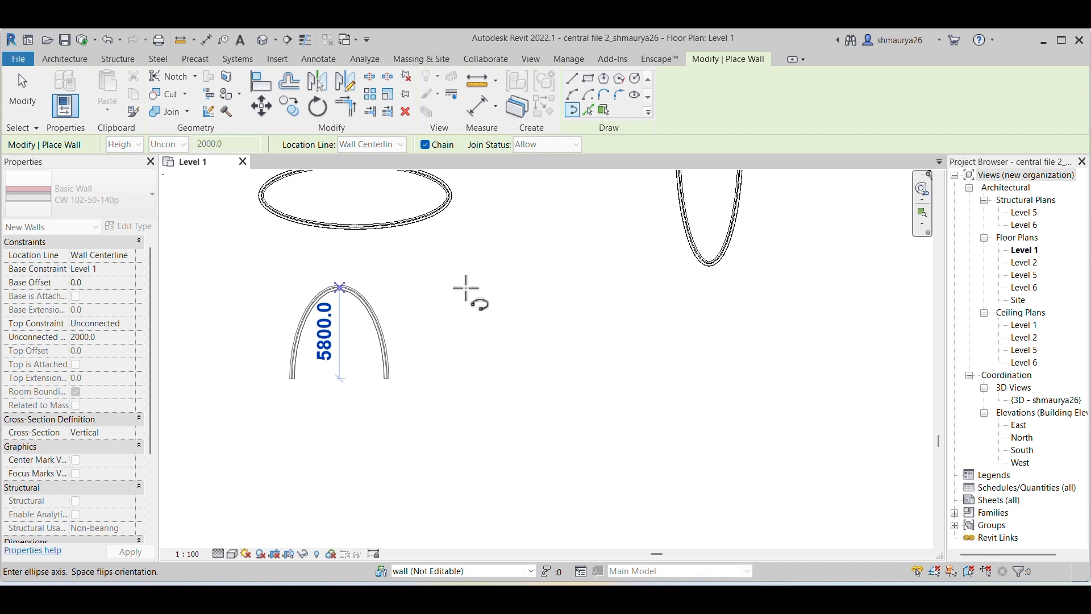
text(20000)
key(Return)
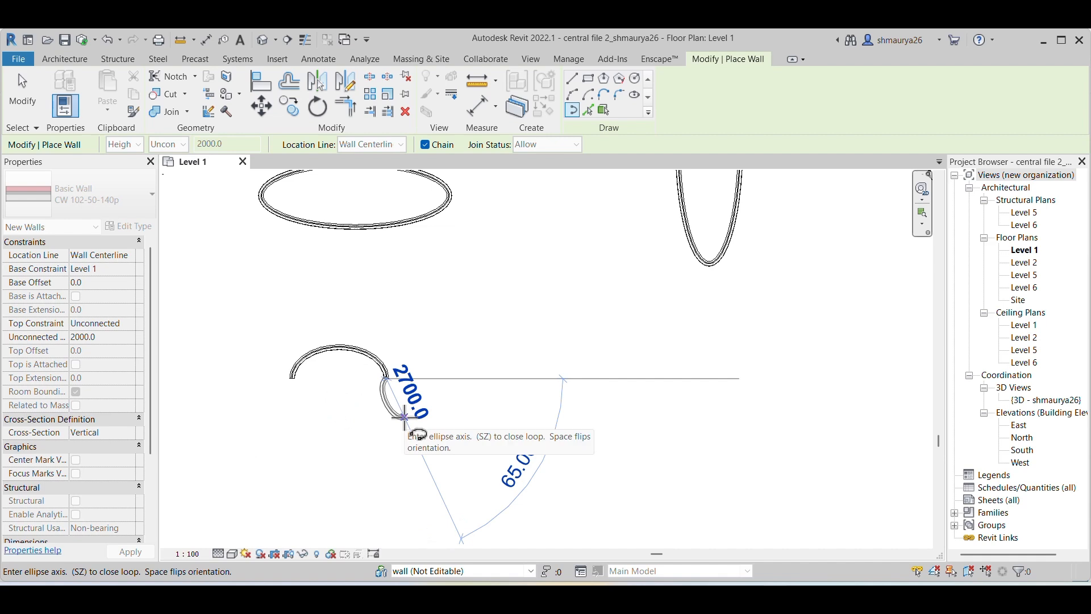
key(Escape)
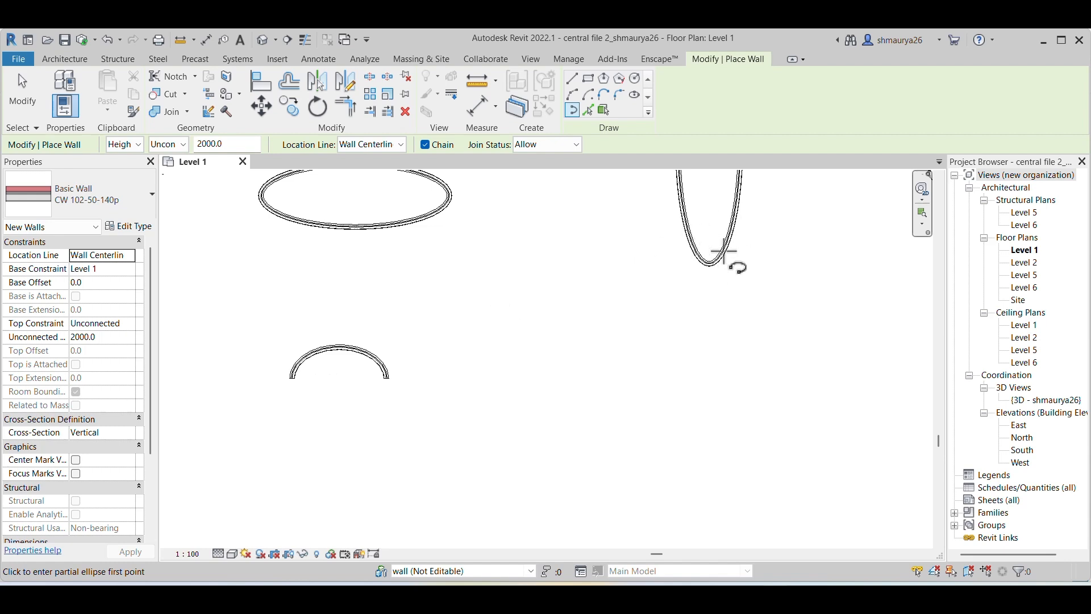
Step: Draw a straight horizontal wall to the right of the half-ellipse wall, aligned with its end points
click(588, 109)
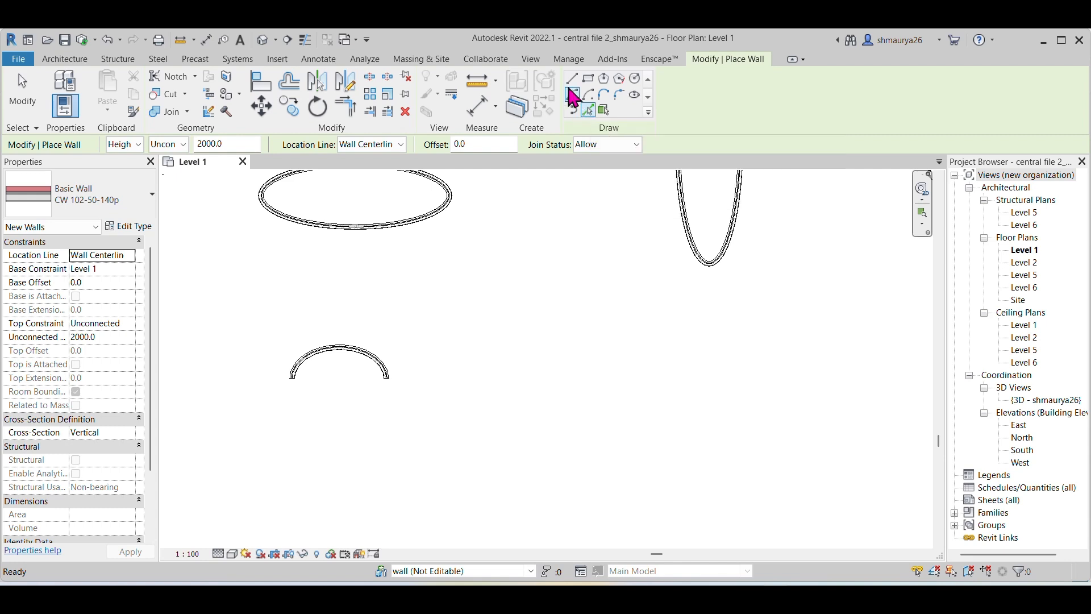
click(573, 80)
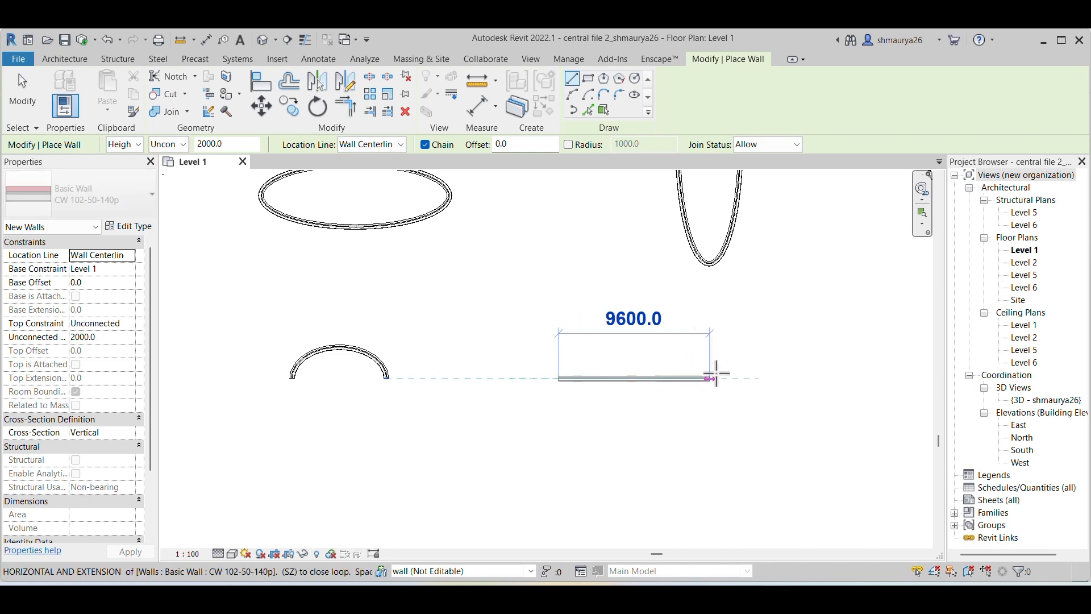
click(741, 377)
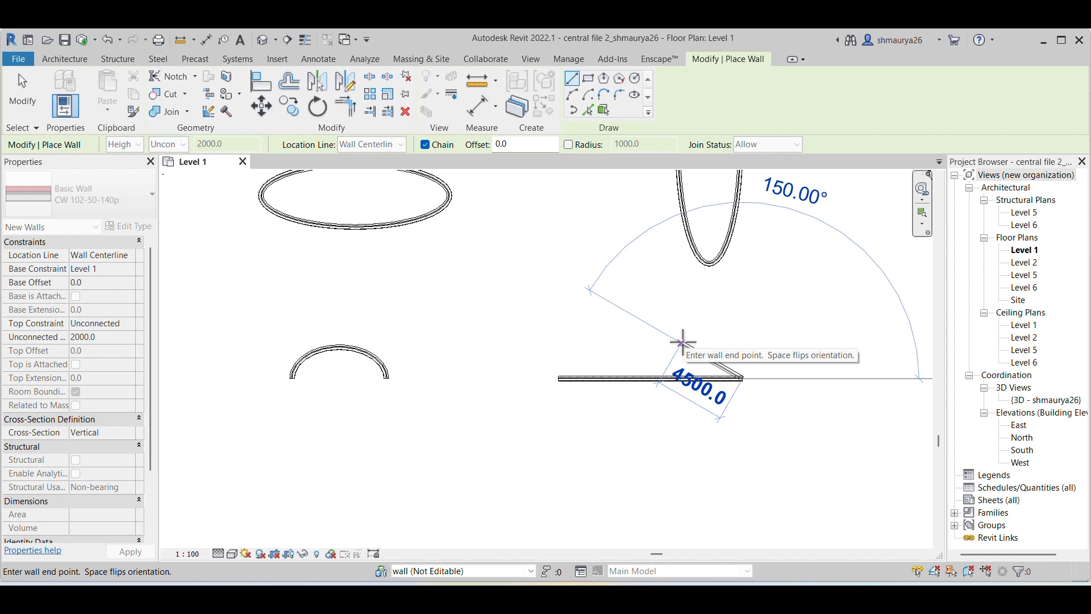
key(Escape)
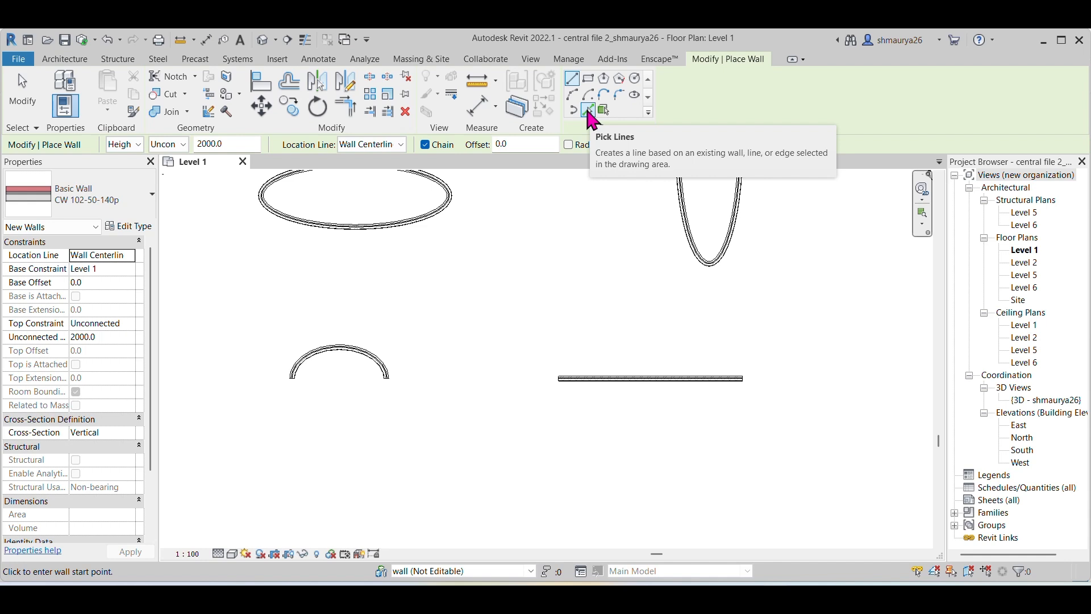
Step: Create a parallel wall above the straight horizontal wall using Pick Lines with a 4000 mm offset
click(588, 110)
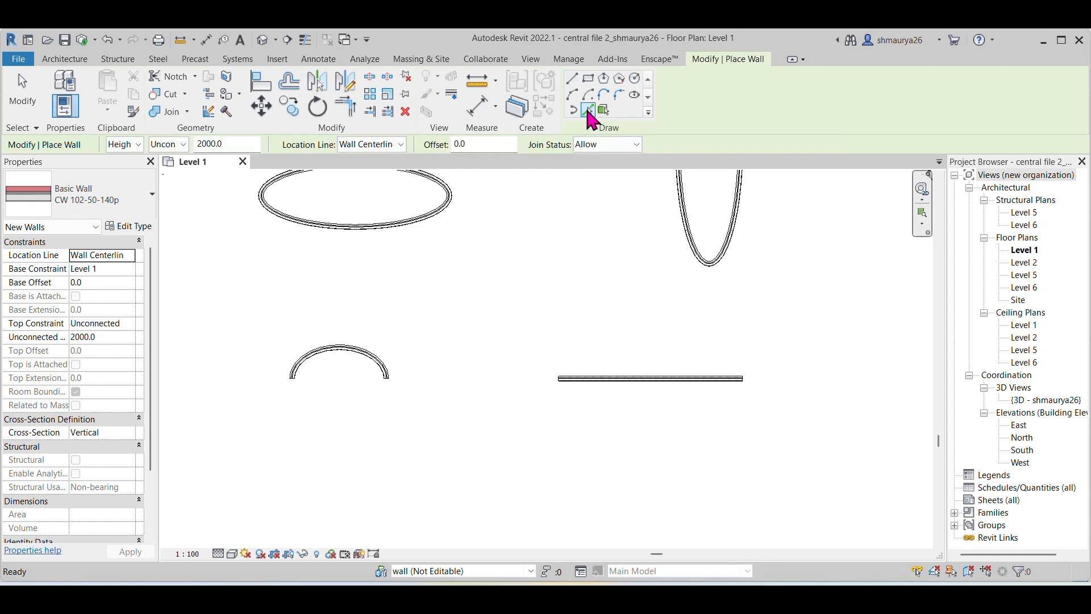
click(475, 143)
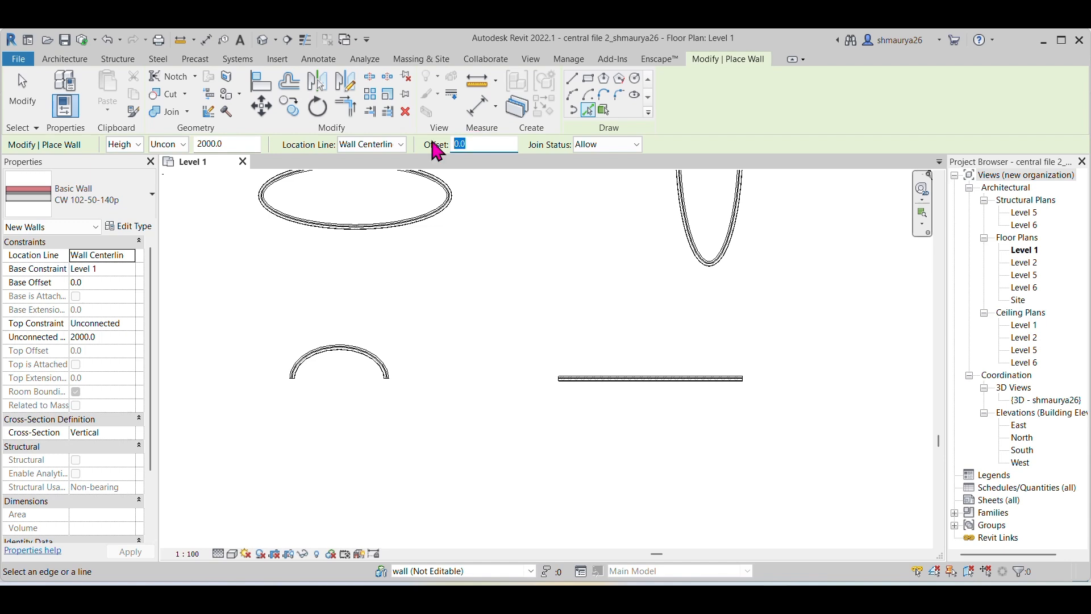
text(4000)
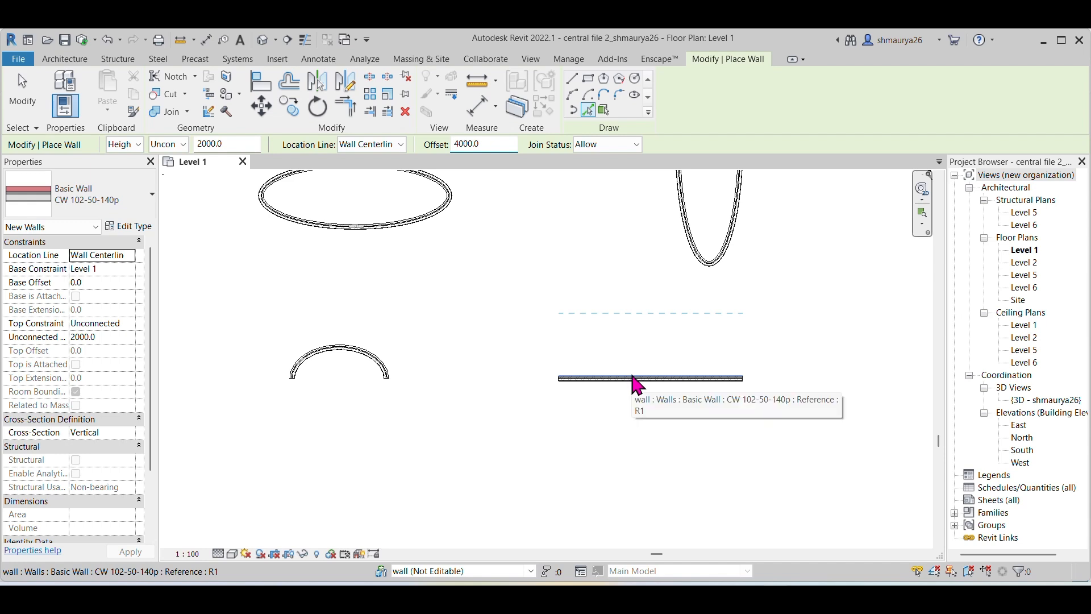
scroll(637, 386, up, 4)
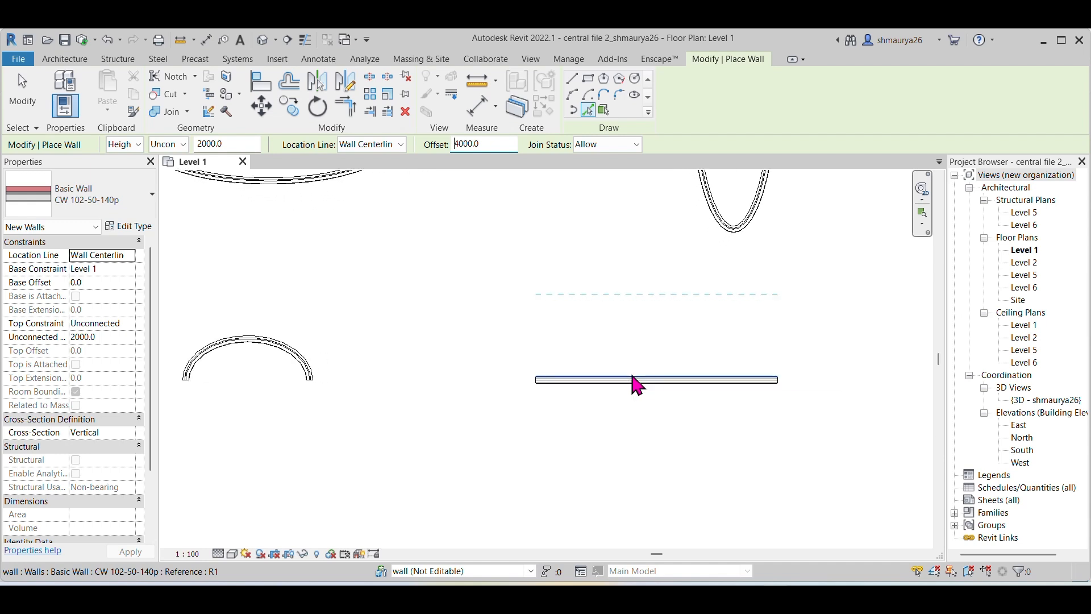
scroll(638, 386, up, 1)
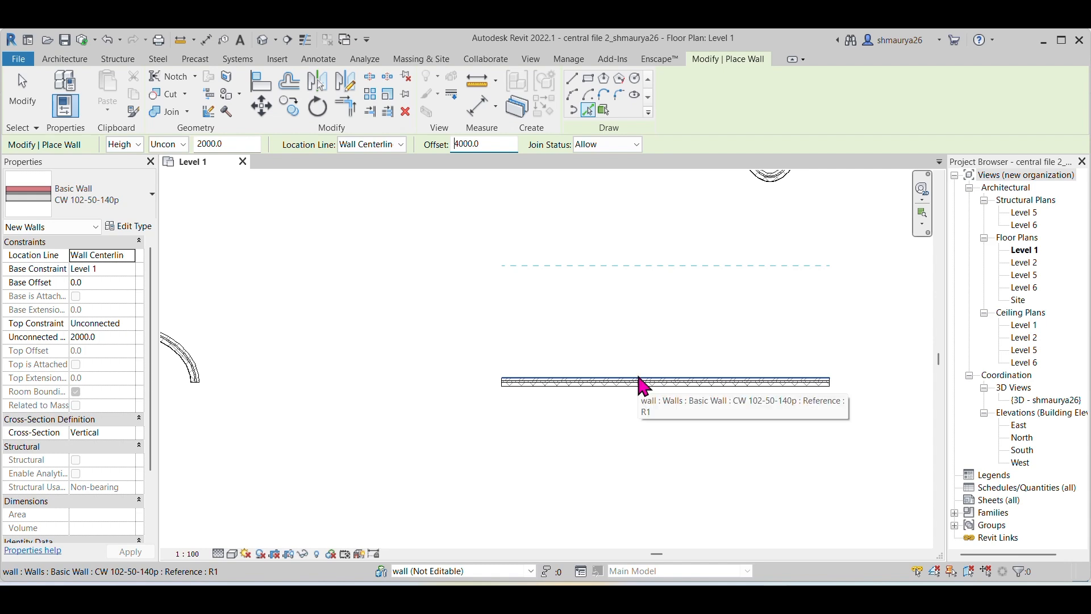
click(642, 384)
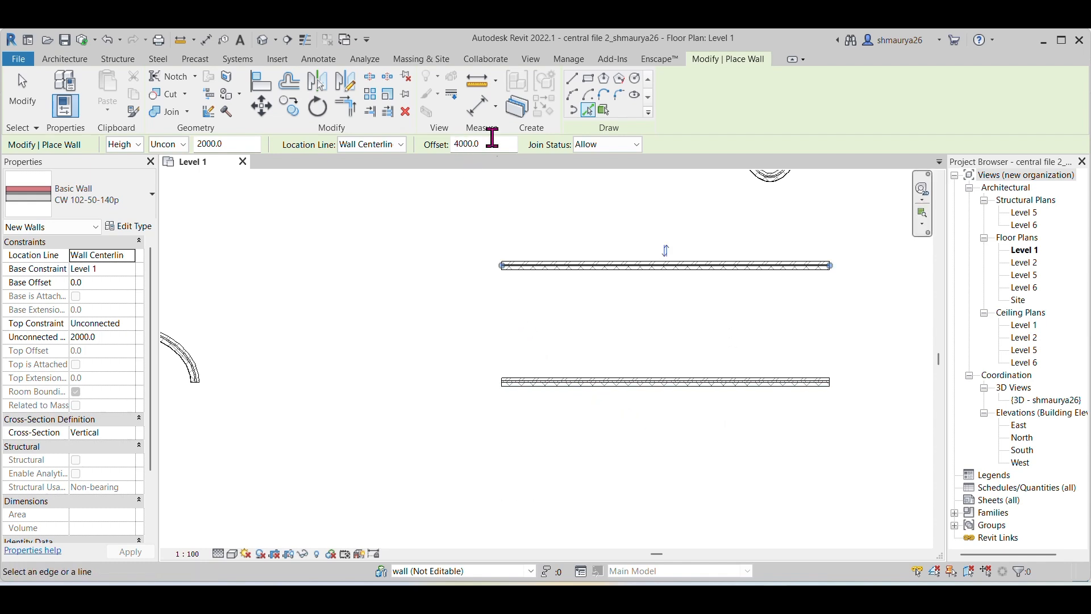
Step: Add three more parallel walls below the original straight wall, each picked from the previous one at the 4000 mm offset
click(595, 389)
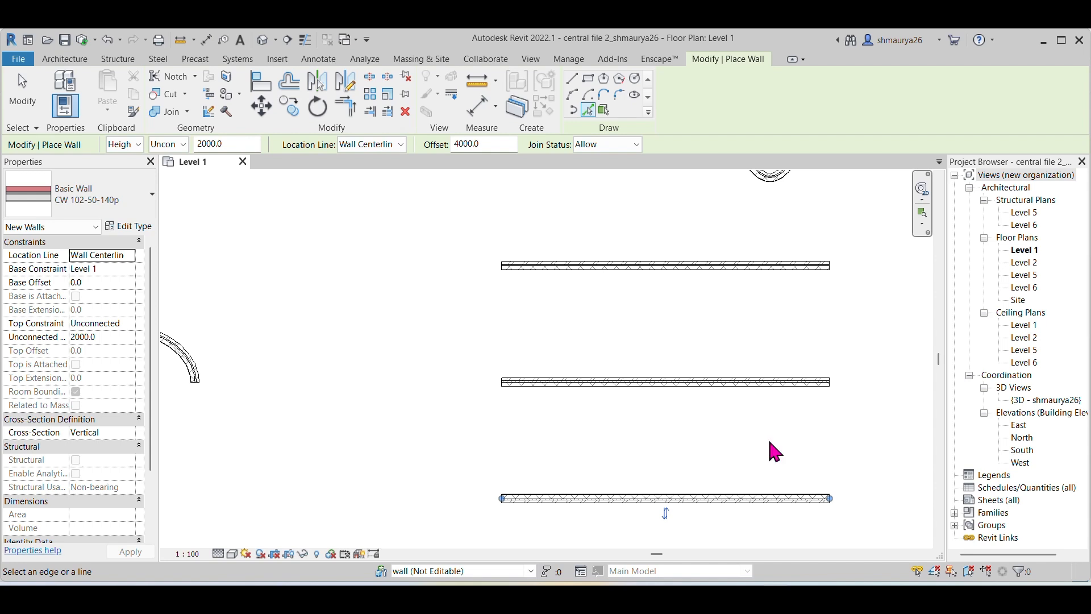
drag(941, 364, 905, 412)
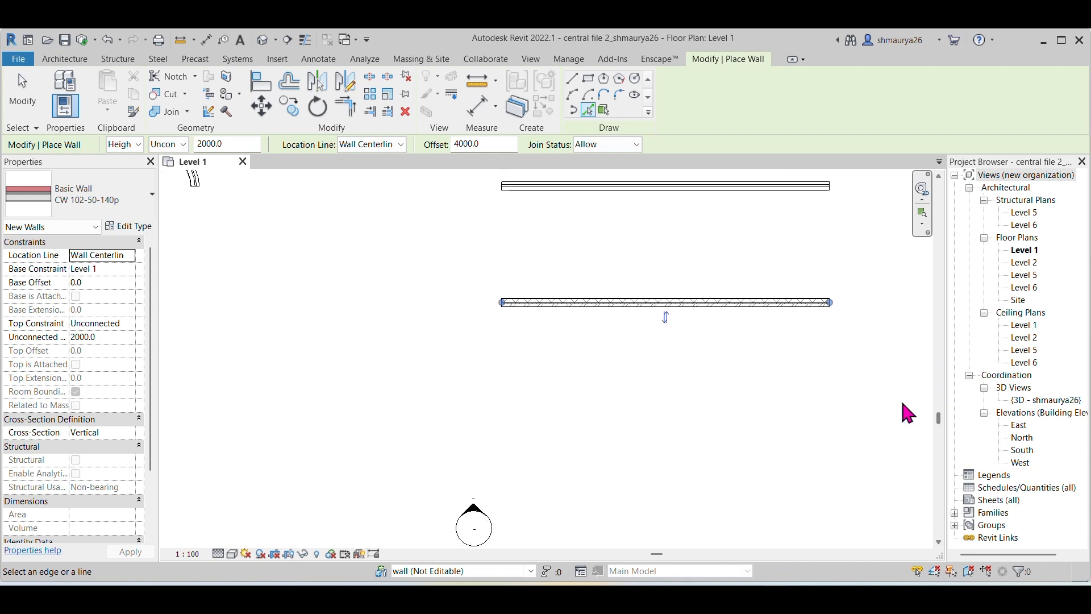
click(603, 308)
click(608, 427)
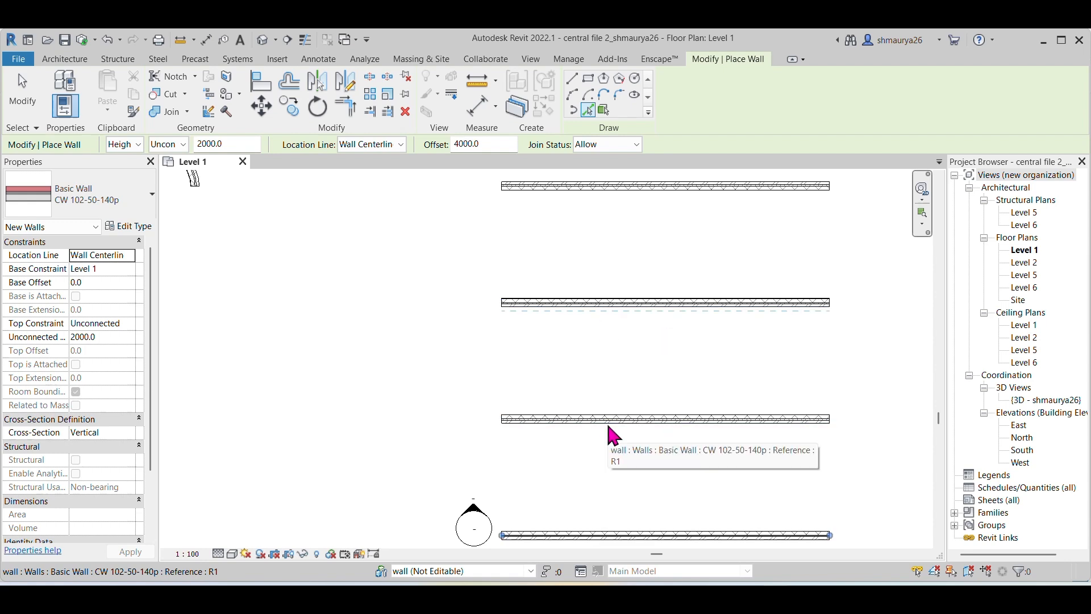